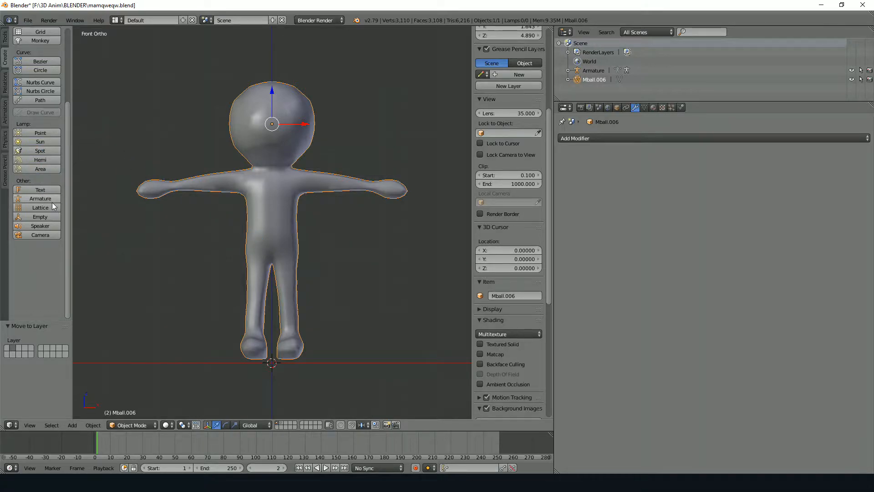
Add a single-bone armature at the world origin between the character's feet
key("shift+a")
mouse_move(259, 285)
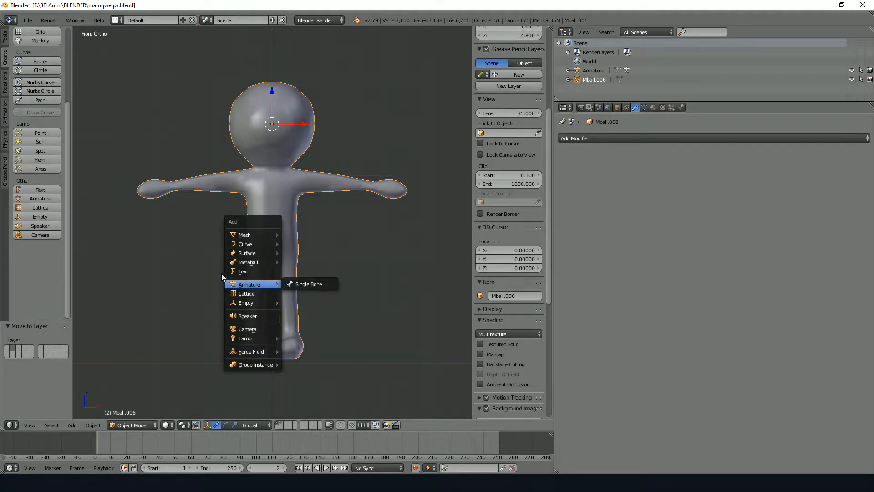
left_click(40, 198)
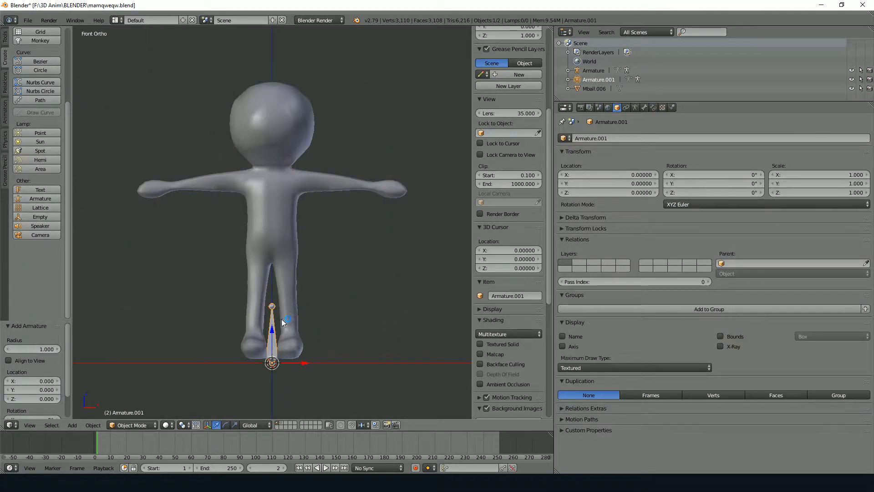
key("Tab")
key("Tab")
left_click(326, 335)
key("shift+a")
mouse_move(324, 386)
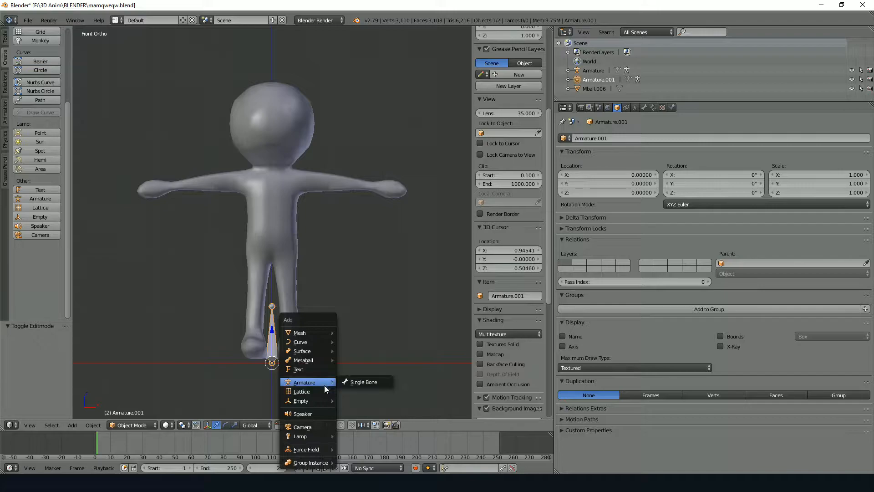
left_click(361, 382)
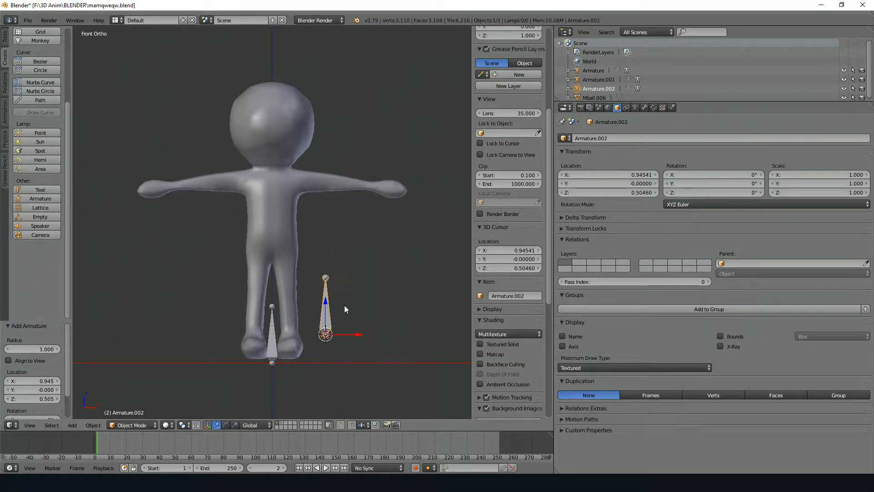
key("Delete")
Select the armature between the character's feet and enter Edit Mode
right_click(274, 343)
key("Tab")
key("Tab")
key("g")
right_click(329, 324)
Move the whole bone up into the character's lower torso, centred on the body's axis
key("Tab")
right_click(273, 354)
key("g")
left_click(336, 280)
key("Tab")
key("Tab")
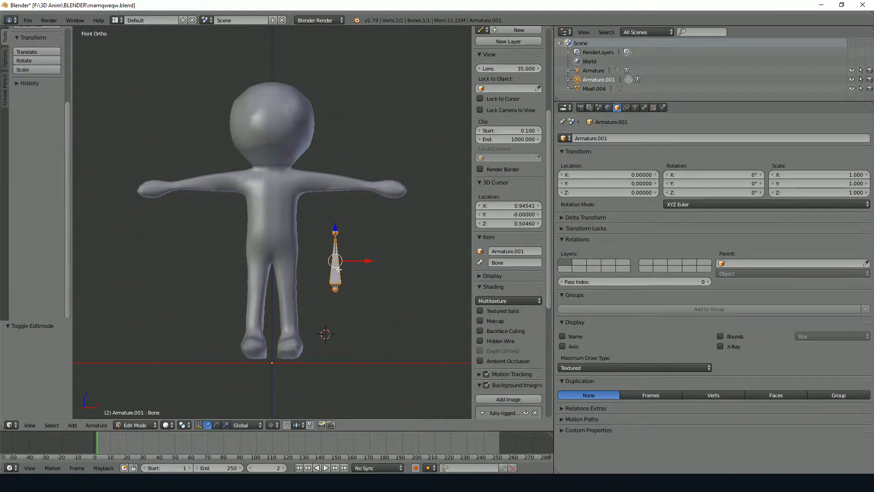
key("g")
left_click(275, 236)
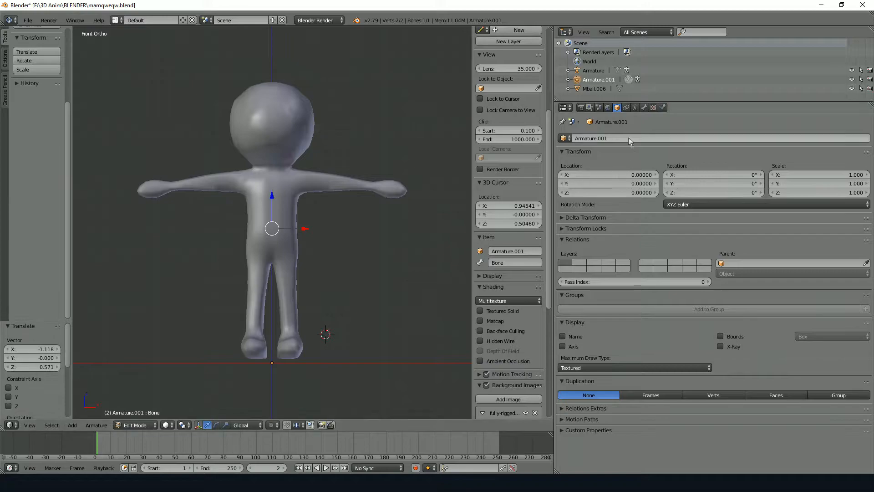
Enable X-Ray display for the armature
left_click_drag(274, 204, 301, 190)
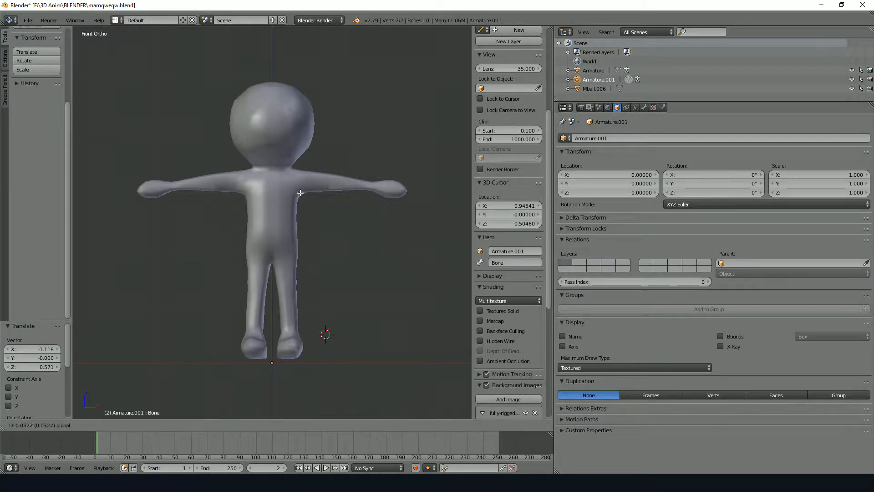
right_click(301, 170)
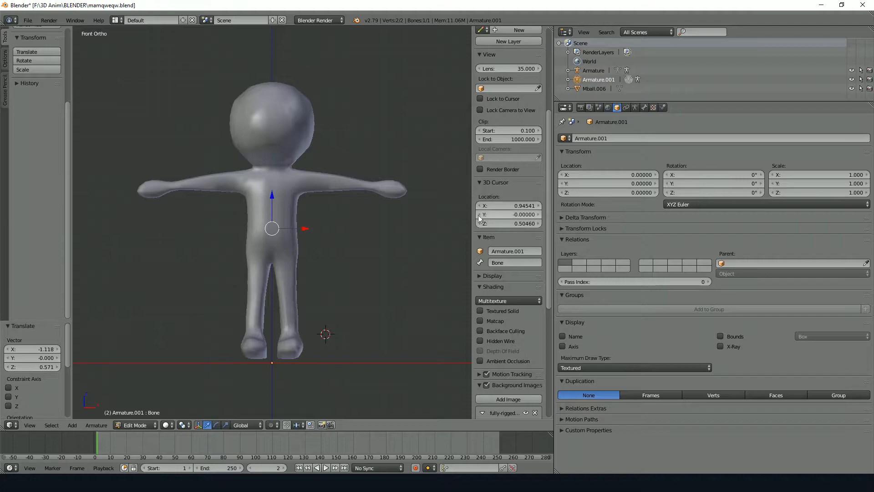
right_click(273, 199)
right_click(279, 230)
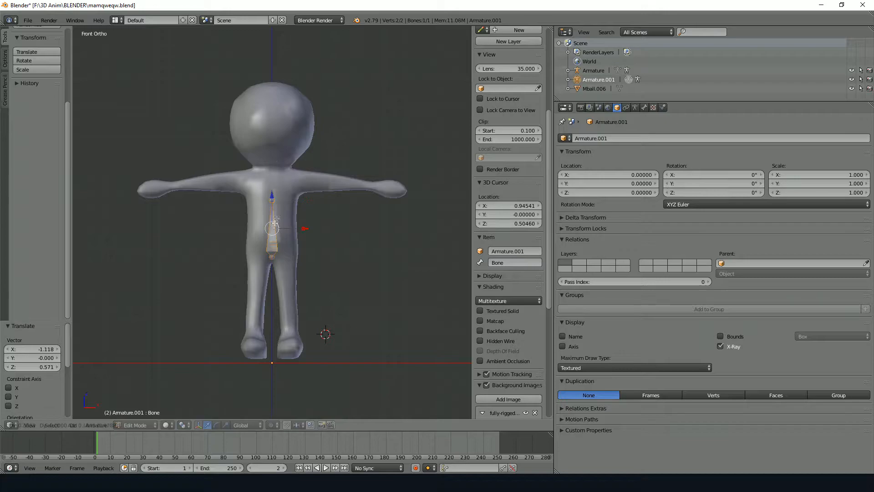
right_click_drag(273, 200, 314, 210)
right_click(290, 221)
right_click_drag(277, 266, 355, 287)
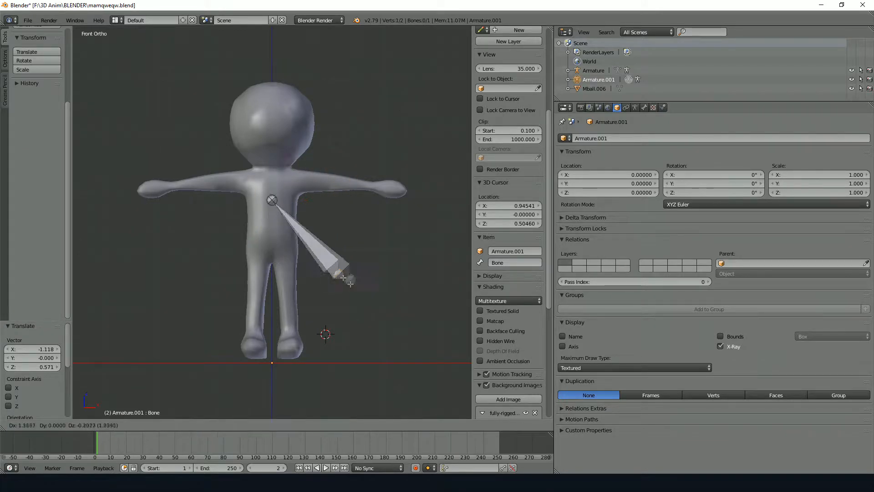
right_click(302, 267)
right_click(280, 226)
right_click(279, 203)
key("g")
right_click(364, 214)
right_click(282, 227)
key("s")
right_click(376, 207)
key("r")
right_click(370, 267)
key("g")
key("x")
key("y")
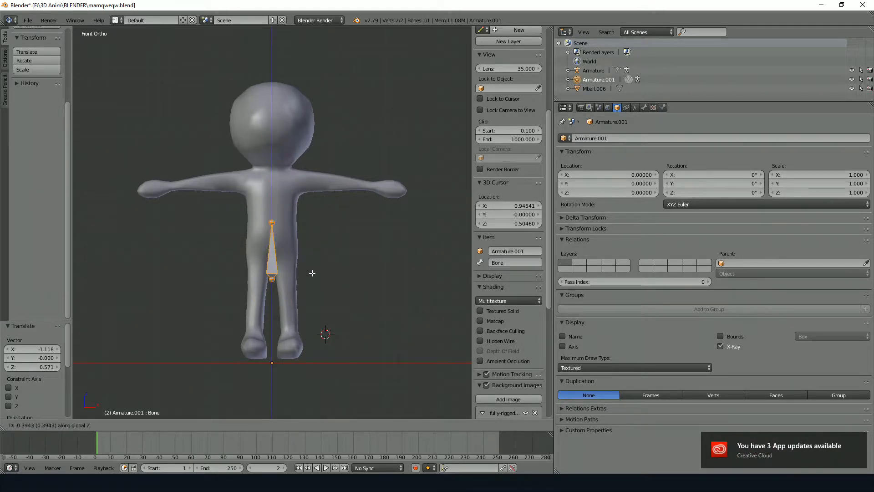
right_click(286, 231)
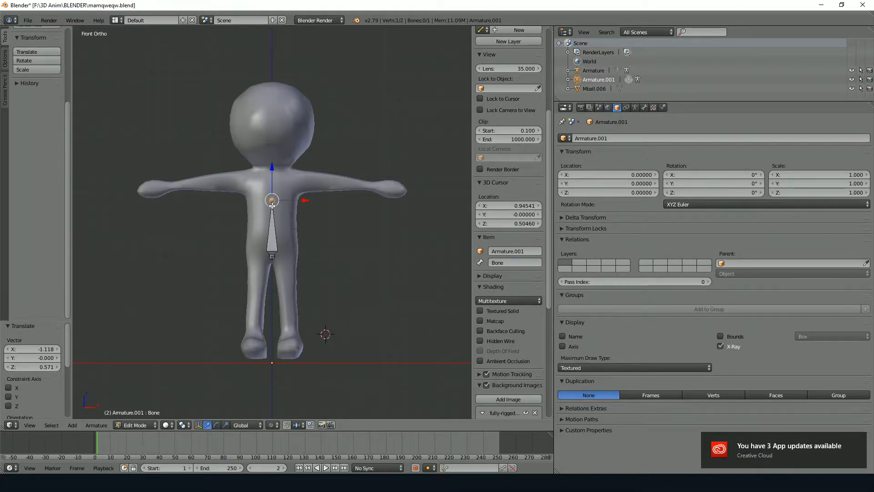
Raise the torso bone's tip 0.523 along Z to the neck and extrude a head bone 1.497 upward along Z
key("g")
key("z")
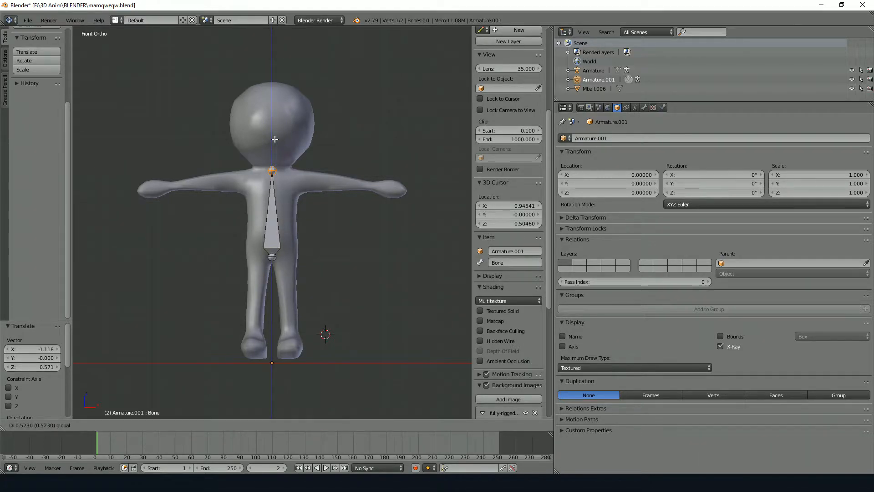
left_click(275, 139)
key("e")
key("z")
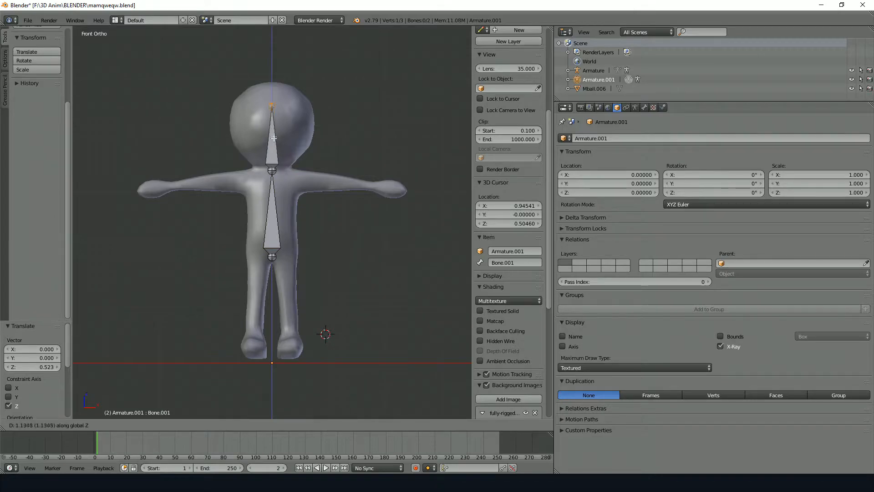
left_click(285, 162)
right_click(274, 170)
key("g")
right_click(276, 208)
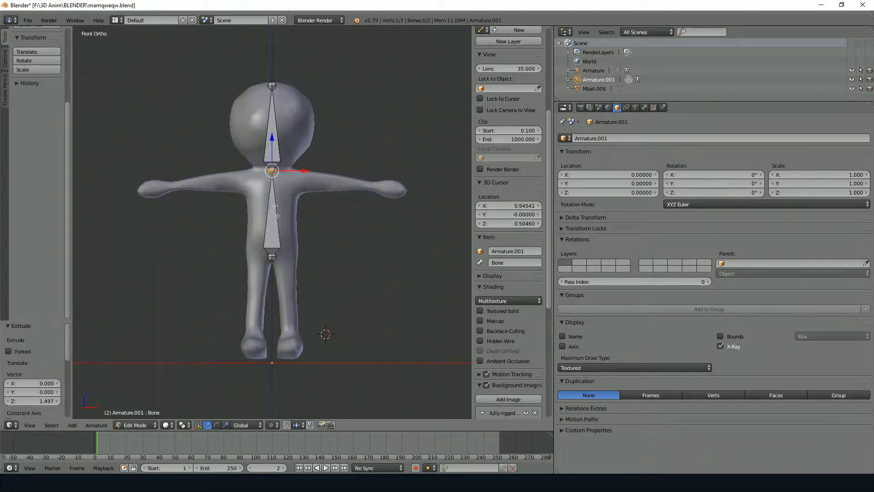
key("e")
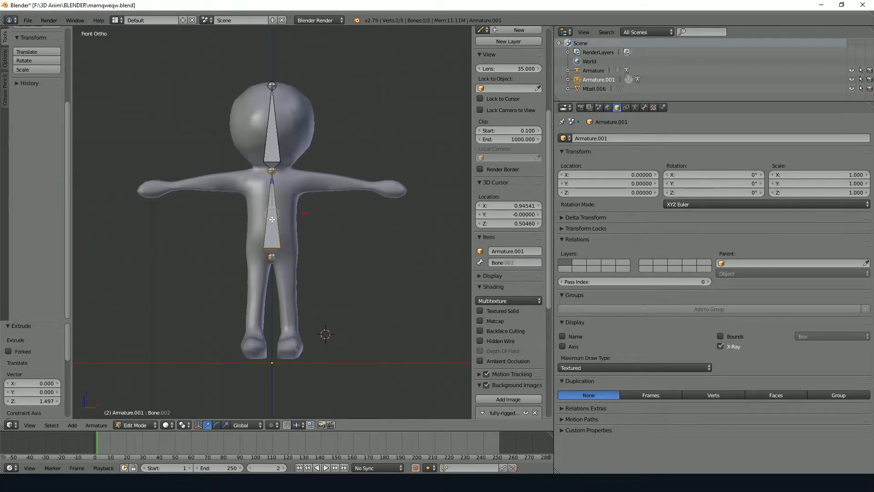
right_click(346, 230)
key("ctrl+z")
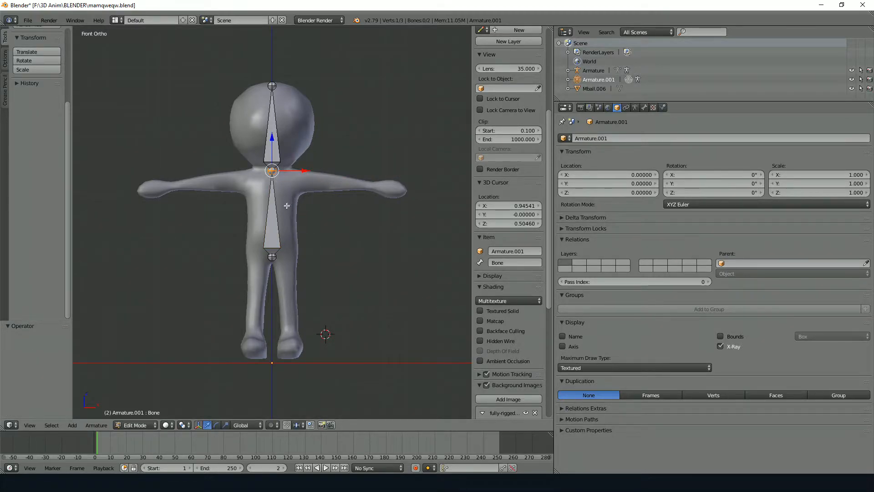
From the neck joint, extrude a shoulder bone and an arm bone reaching the wrist on the +X side
key("e")
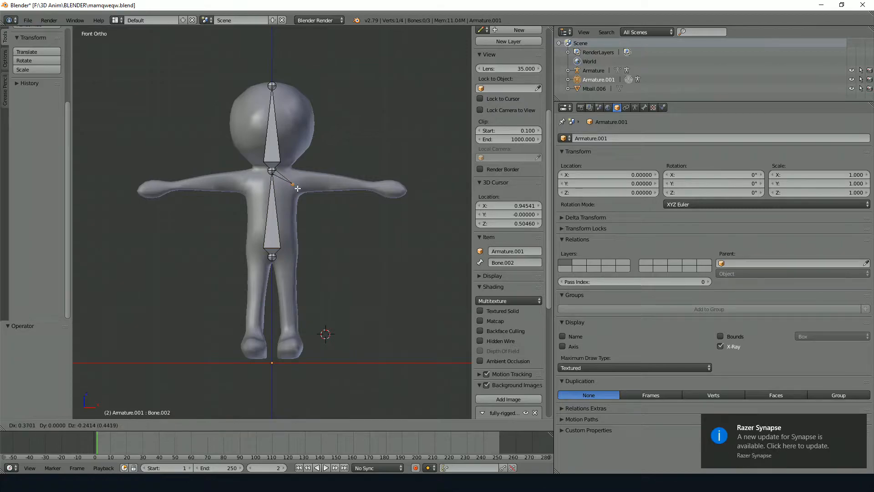
left_click(298, 187)
key("e")
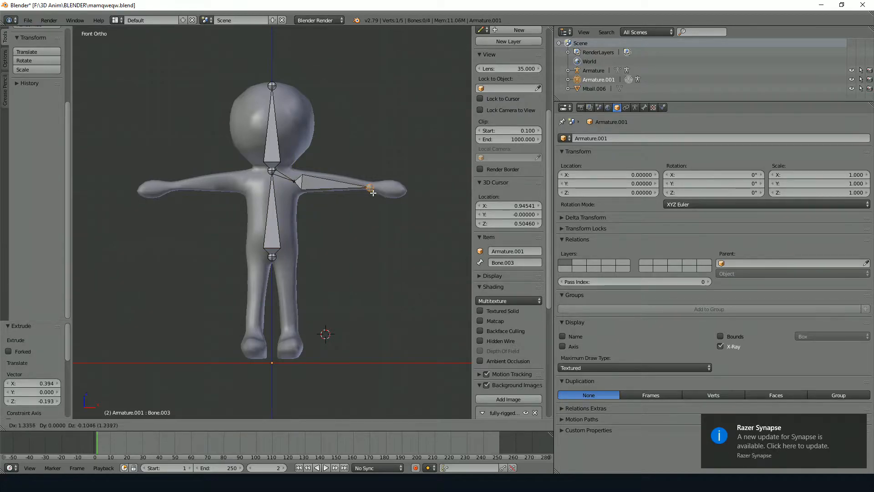
left_click(374, 191)
Try subdividing the +X arm bone and test-moving the head and arm bones
right_click(331, 187)
key("w")
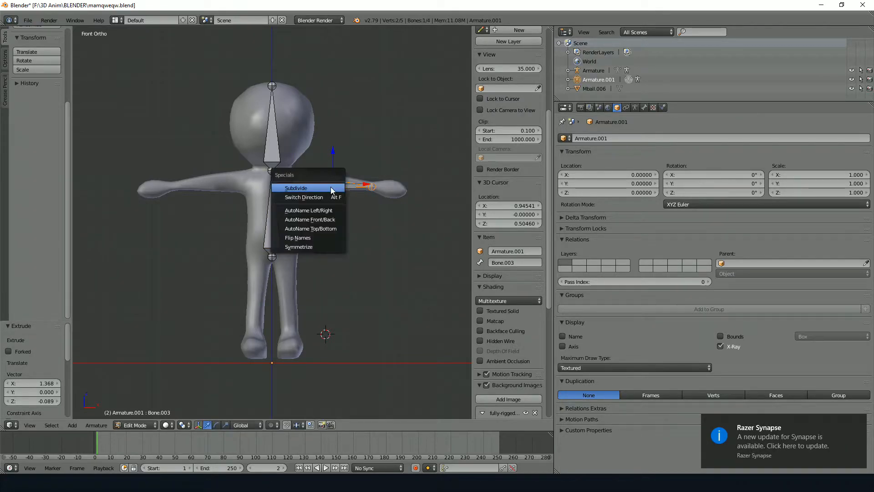
key("w")
right_click_drag(272, 158, 328, 144)
right_click(326, 144)
right_click_drag(309, 182, 343, 232)
right_click(343, 183)
right_click(336, 214)
key("ctrl+z")
Subdivide the +X arm bone into upper arm and forearm segments
right_click_drag(335, 194, 379, 227)
right_click(378, 227)
key("w")
left_click(332, 198)
right_click_drag(275, 207, 237, 175)
right_click(242, 178)
key("ctrl+z")
Extrude a hand bone from the +X wrist joint to the end of the hand
right_click(372, 186)
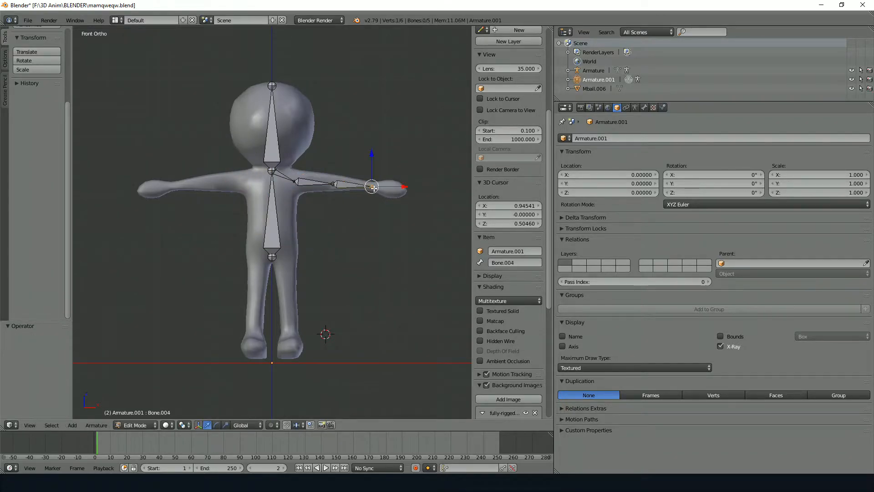
key("e")
left_click(409, 193)
Extrude shoulder and arm bones from the neck joint to the -X wrist and subdivide the arm bone
right_click(272, 171)
key("e")
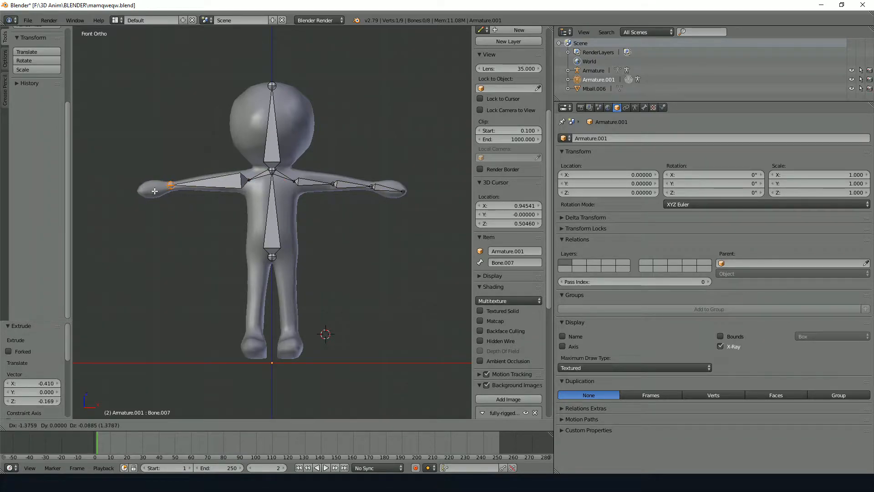
left_click(173, 191)
key("w")
left_click(174, 190)
Extrude a hand bone from the -X wrist joint to the end of the hand
right_click(172, 186)
key("e")
left_click(142, 191)
Extrude hip, thigh and shin bones for both legs from the pelvis joint down to the ankles
right_click(272, 257)
key("e")
left_click(256, 302)
right_click(272, 257)
key("e")
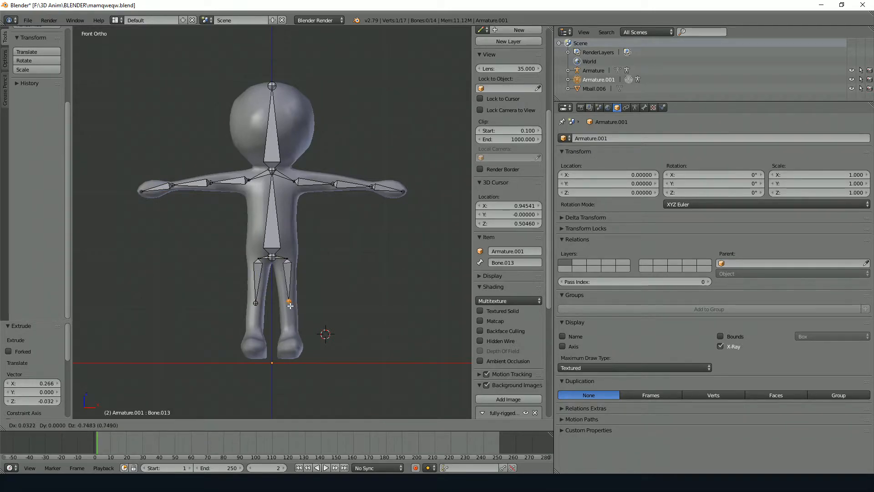
left_click(294, 348)
key("e")
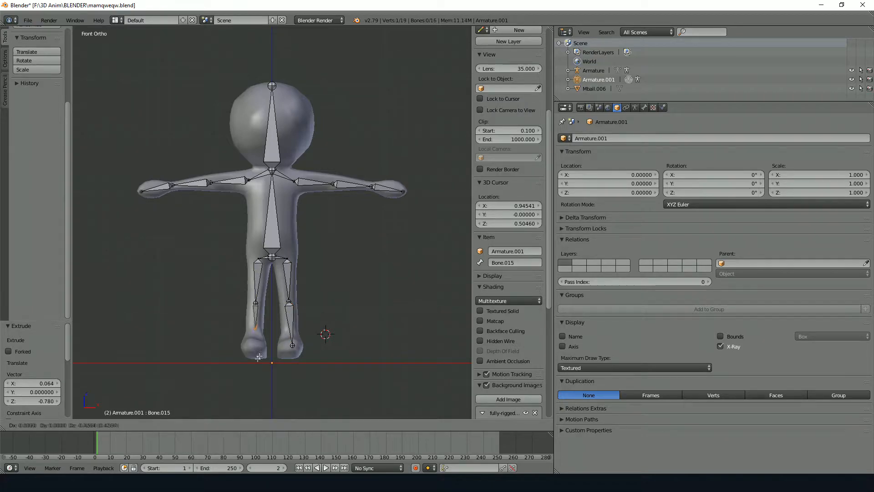
left_click(256, 375)
Shift the ankle joints of both legs back toward the heels, about 0.147 along Y
key("KP_3")
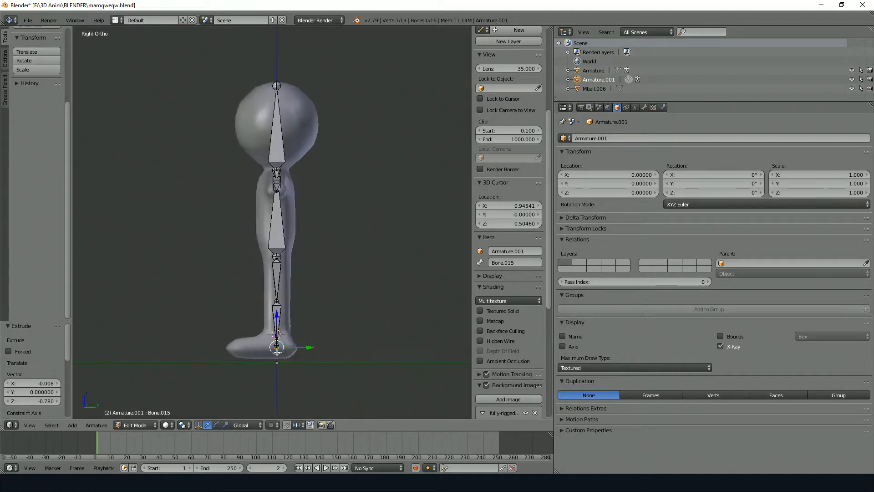
scroll(329, 363, "up", 5)
left_click_drag(342, 371, 359, 360)
right_click(311, 365)
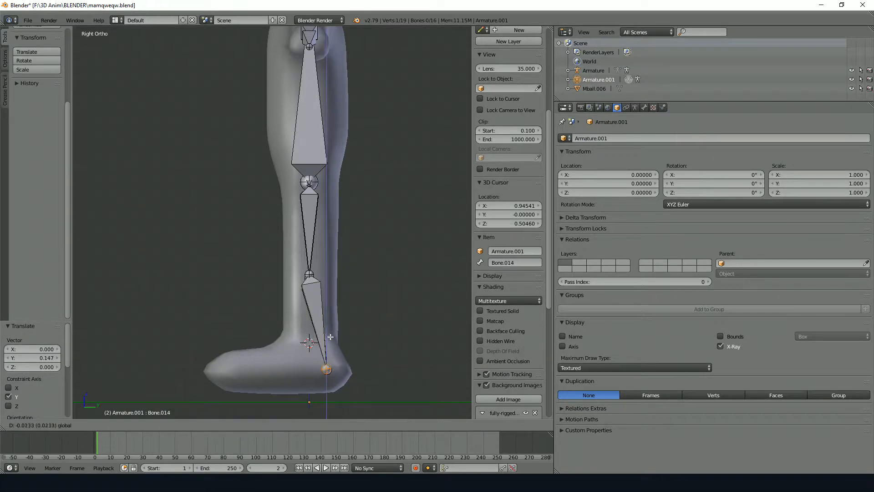
Extrude a foot bone from each ankle joint forward to the toes, about -0.943 along Y
key("e")
left_click(239, 346)
middle_click_drag(239, 346, 333, 368)
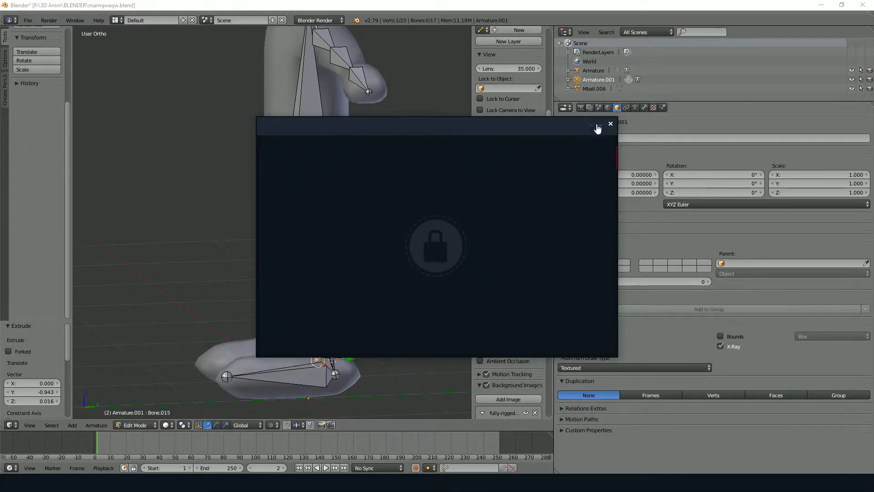
key("KP_3")
key("e")
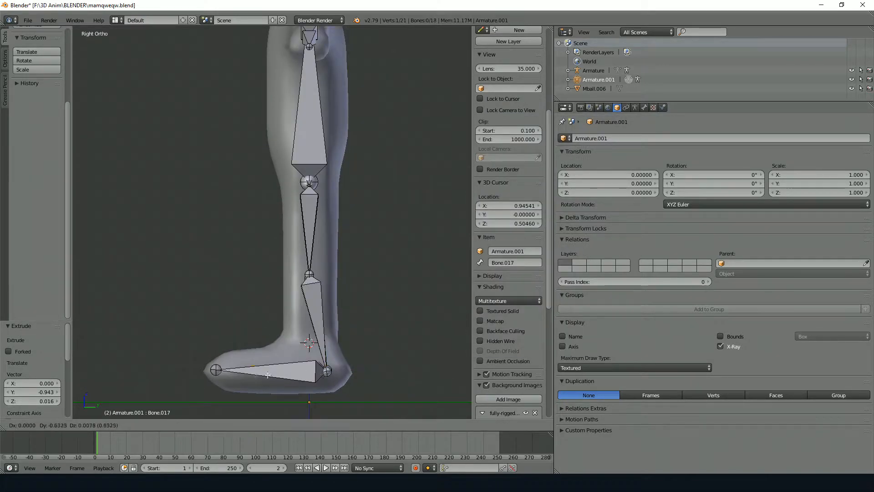
left_click(228, 374)
middle_click_drag(228, 375, 214, 387)
Widen the 3D viewport and return the completed armature to Object Mode
middle_click_drag(255, 237, 81, 215)
middle_click_drag(205, 182, 300, 241, "shift")
scroll(377, 217, "down", 4)
middle_click_drag(446, 221, 269, 229)
left_click_drag(554, 238, 693, 240)
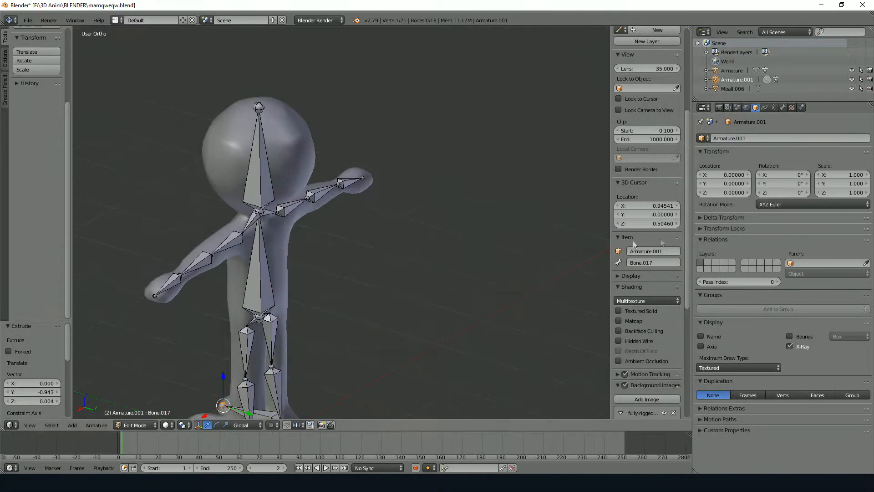
middle_click_drag(319, 248, 396, 230)
scroll(395, 230, "down", 2)
key("KP_1")
key("Tab")
scroll(385, 233, "up", 4)
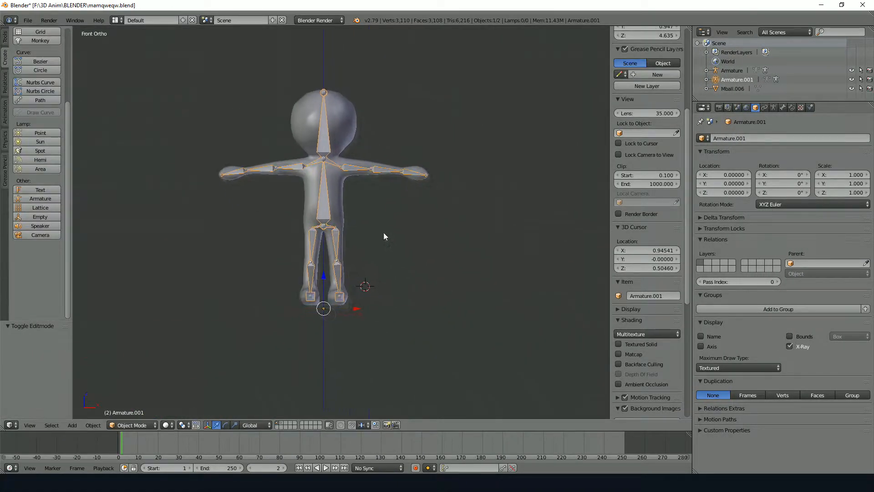
key("a")
middle_click_drag(333, 188, 365, 258, "shift")
right_click(361, 256)
key("g")
right_click(385, 248)
key("a")
right_click_drag(338, 253, 381, 240)
right_click(369, 243)
right_click(388, 239)
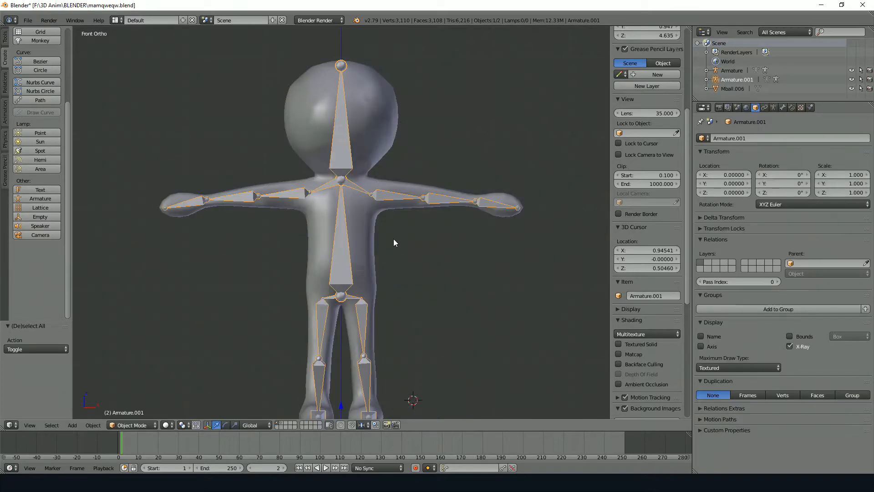
Select the body mesh plus the new armature and parent the mesh to it with automatic weights
right_click(369, 233)
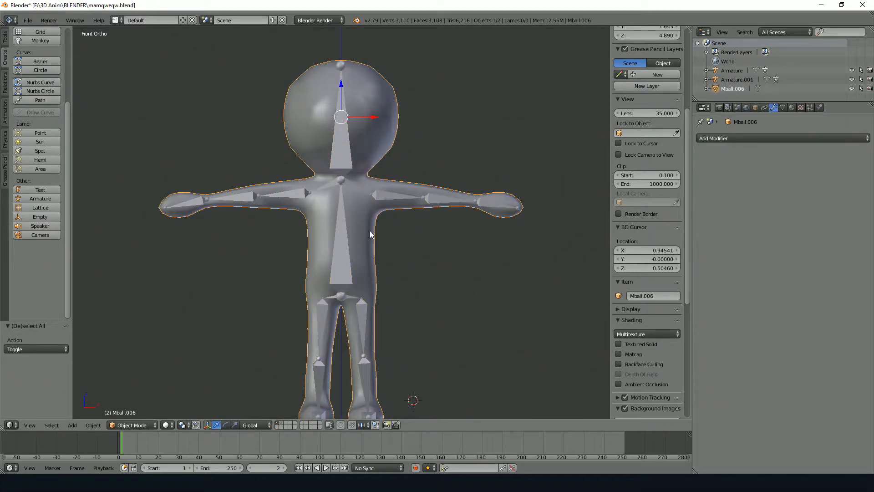
right_click(343, 238, "shift")
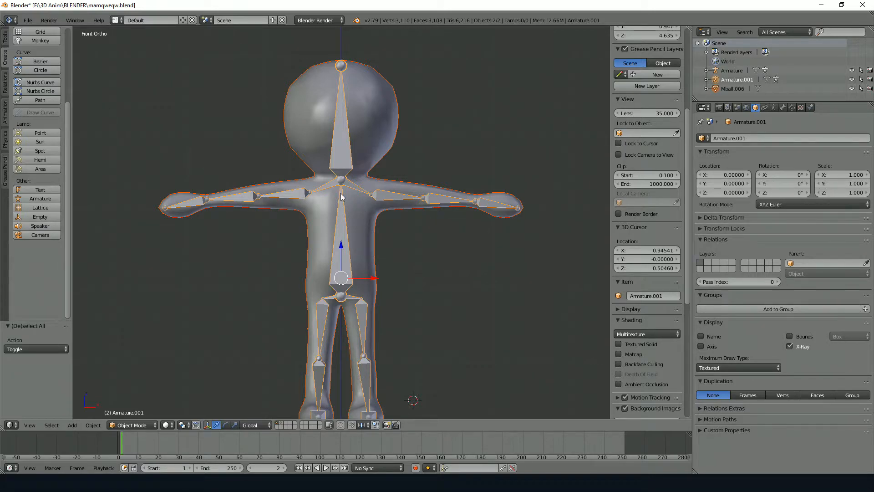
key("ctrl+p")
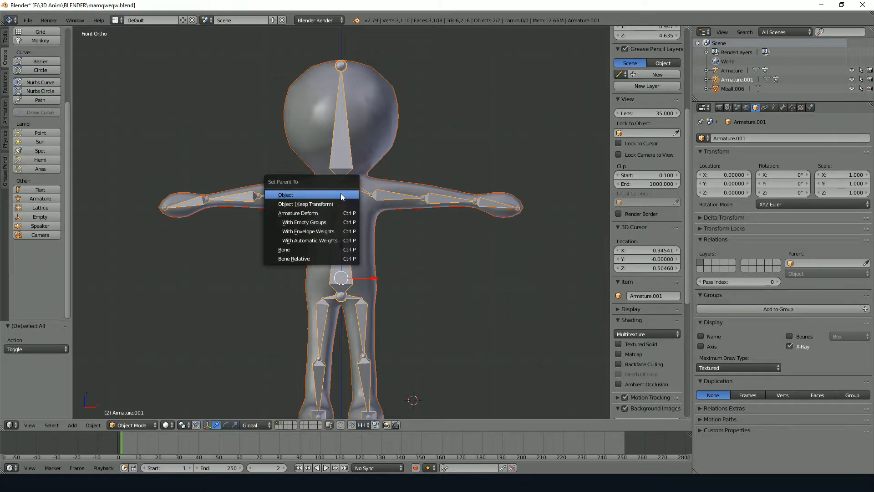
left_click(351, 238)
Switch the armature to Pose Mode and try rotating the upper bone of the character's left arm
left_click(132, 425)
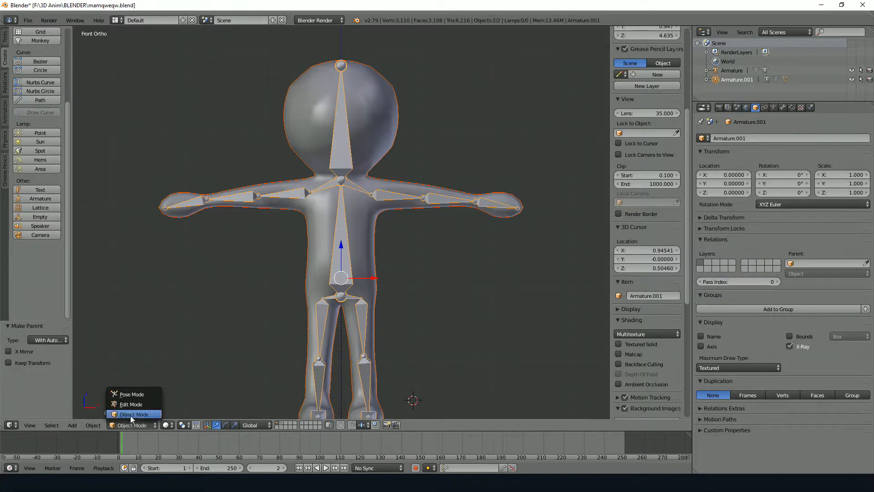
left_click(137, 393)
right_click(396, 196)
key("r")
right_click(398, 237)
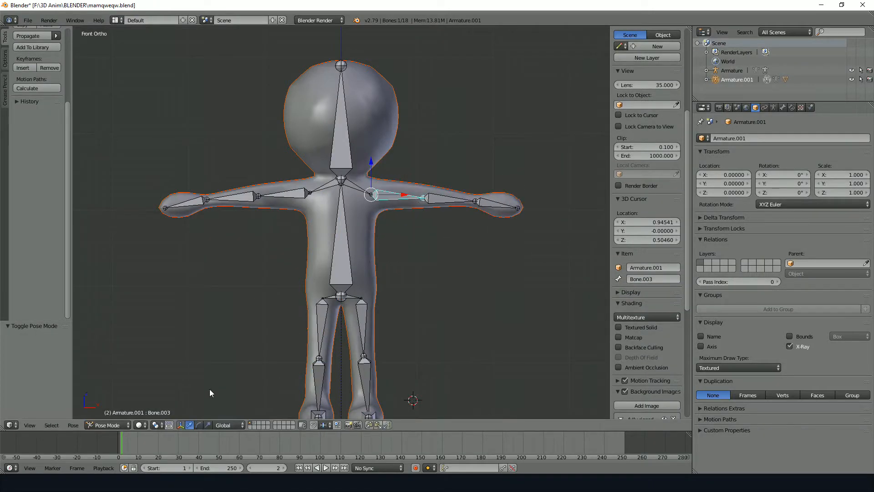
Cycle the armature through Edit Mode and Object Mode back to Pose Mode, and try rotating the spine bone
left_click(113, 423)
left_click(114, 403)
right_click(339, 235)
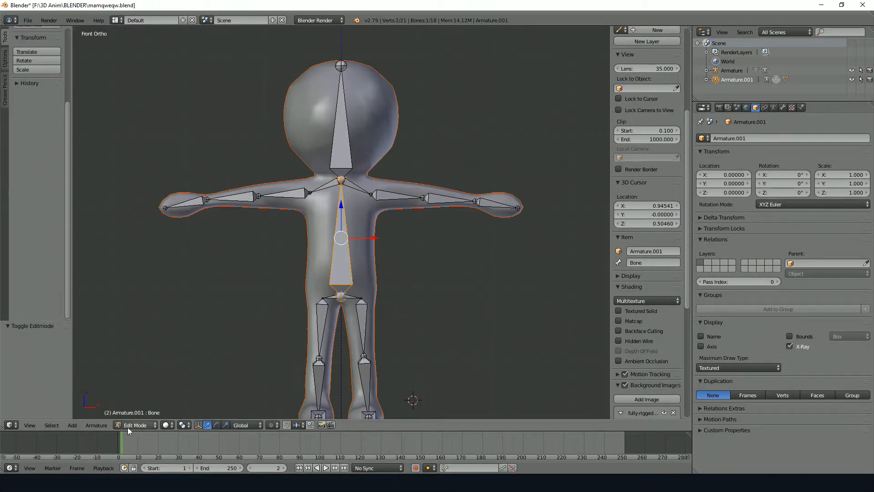
left_click(128, 426)
left_click(133, 413)
left_click(132, 425)
left_click(138, 393)
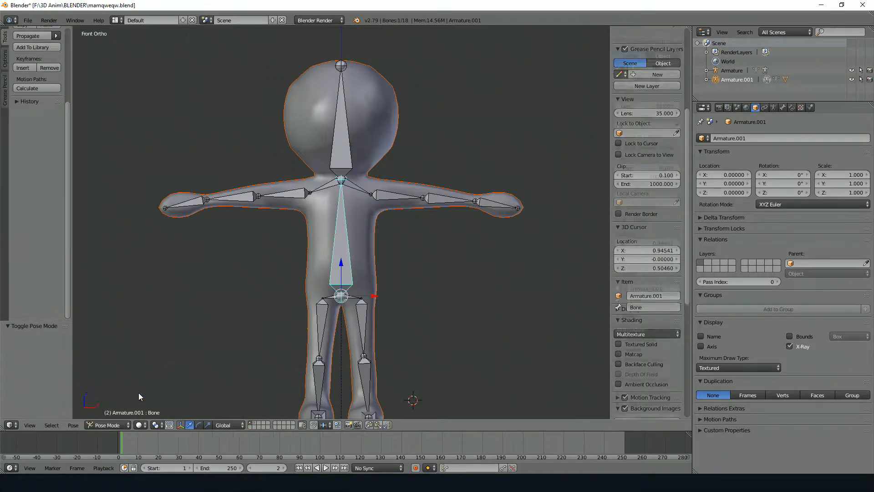
key("r")
right_click(436, 220)
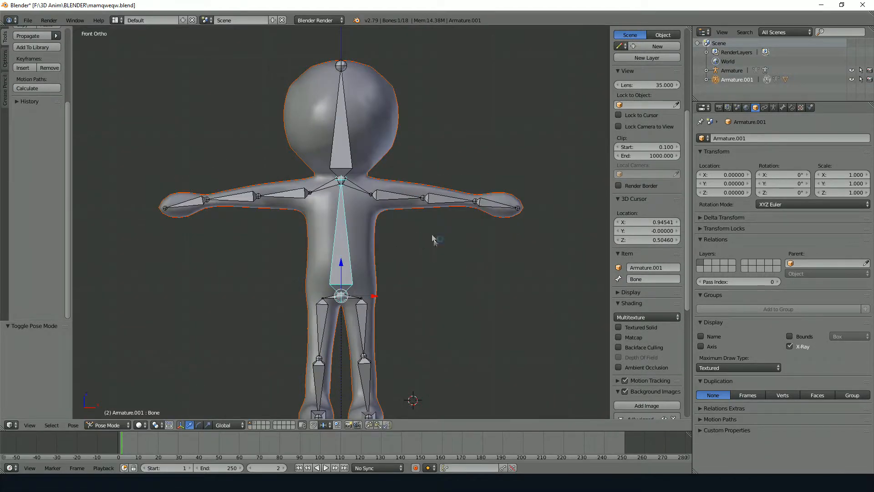
Bend the character's left arm downward by rotating its upper arm, forearm and hand bones
right_click(400, 196)
key("r")
left_click(397, 219)
right_click(431, 249)
key("r")
left_click(420, 276)
right_click(415, 303)
key("r")
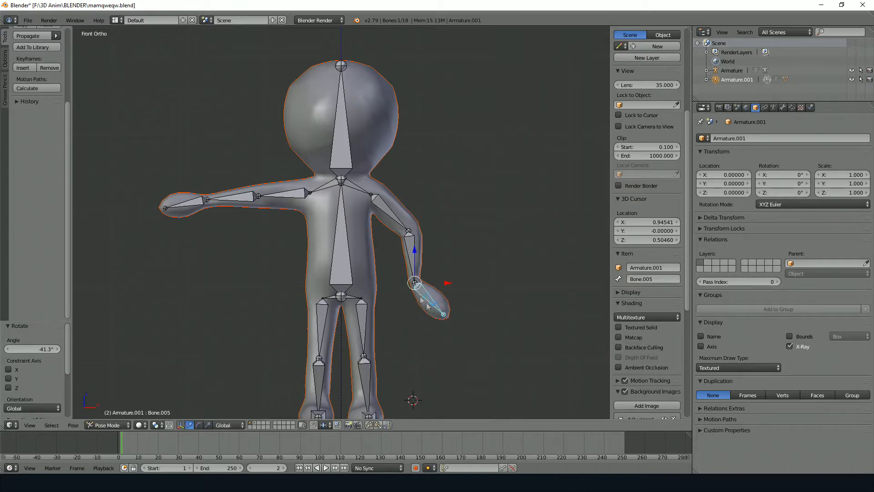
Rotate the head bone to tilt the character's head sideways
right_click(346, 150)
key("r")
left_click(339, 194)
Pose the character's right arm by rotating the upper arm and forearm bones, and the hand bone by about 66.5°
right_click(276, 200)
key("r")
left_click(287, 246)
right_click(284, 255)
key("r")
left_click(250, 250)
right_click(231, 273)
key("r")
left_click(221, 249)
Rotate the spine bone about the X axis to lean the character's upper body
middle_click_drag(371, 278, 311, 285)
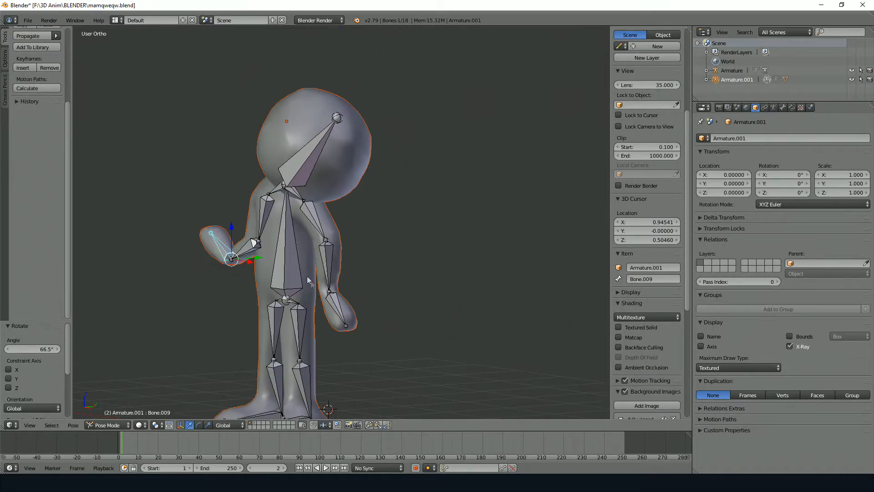
right_click(298, 274)
key("r")
key("x")
left_click(302, 244)
Select all bones in Pose Mode and clear their pose rotation
key("Tab")
middle_click_drag(301, 244, 287, 282)
key("ctrl+Tab")
key("a")
key("a")
key("alt+r")
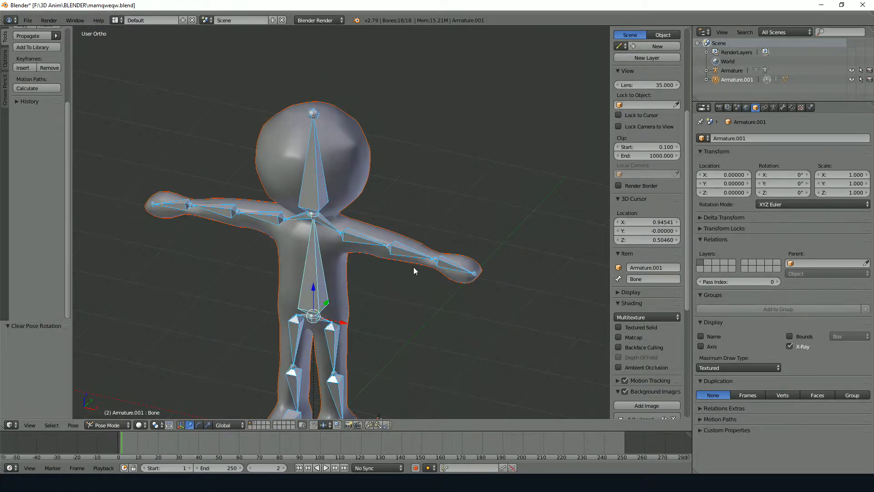
Return to Object Mode in front view and delete the armature inside the character
key("KP_1")
key("ctrl+Tab")
middle_click_drag(418, 212, 338, 226, "shift")
right_click_drag(298, 239, 311, 237)
right_click(278, 249)
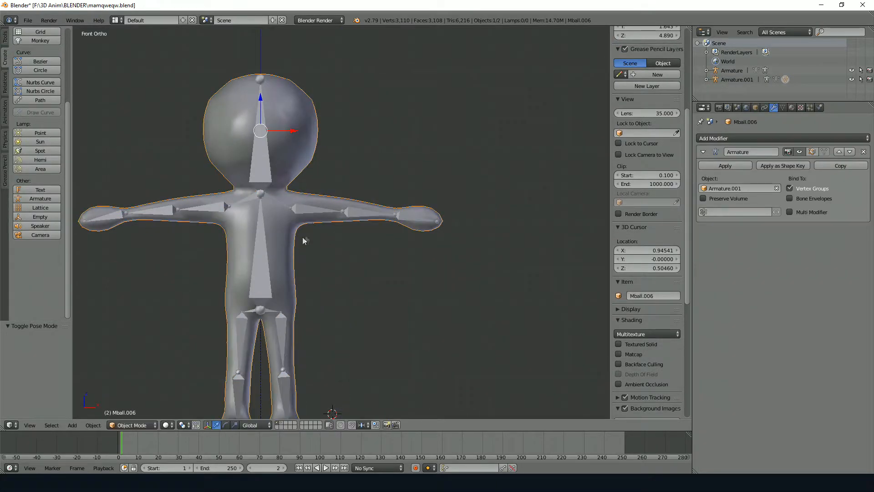
right_click(308, 209)
key("x")
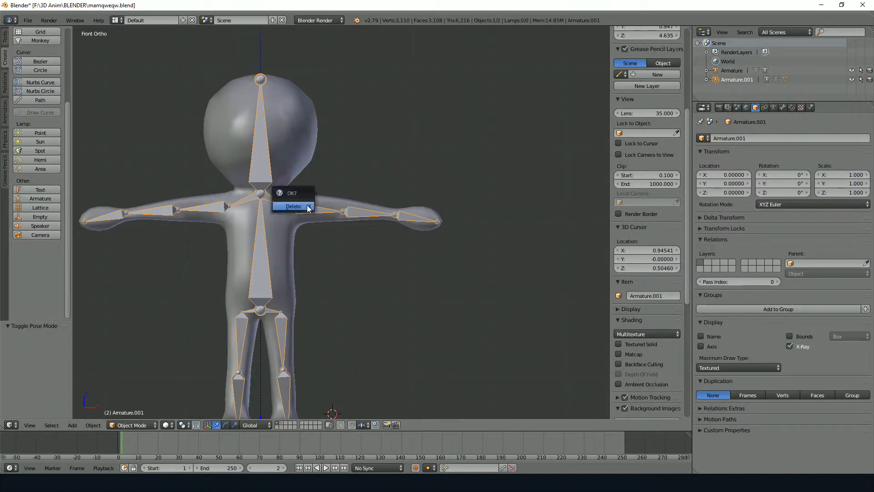
left_click(308, 208)
Select the body mesh and create a new material for it
right_click(300, 215)
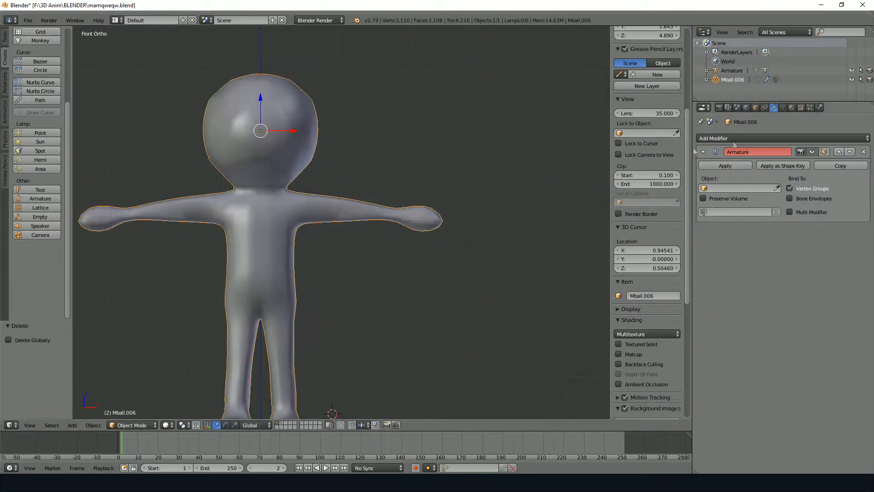
left_click(791, 108)
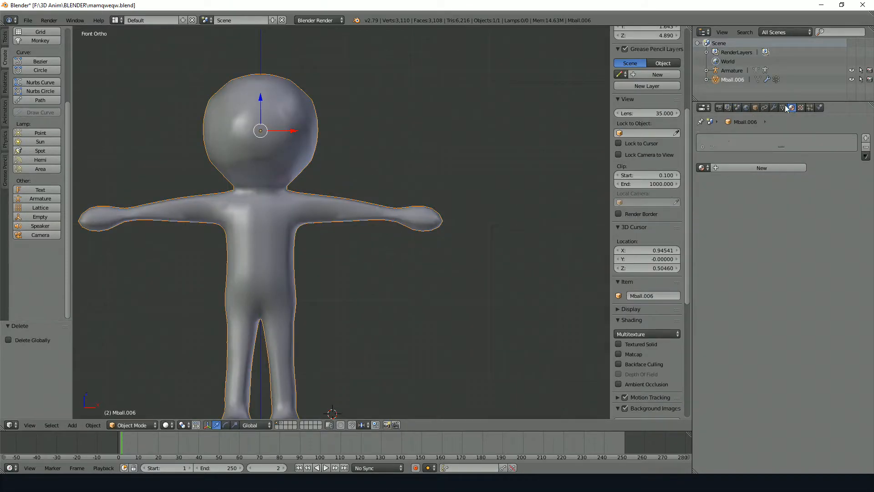
middle_click_drag(336, 142, 423, 120, "shift")
middle_click_drag(463, 145, 421, 106, "shift")
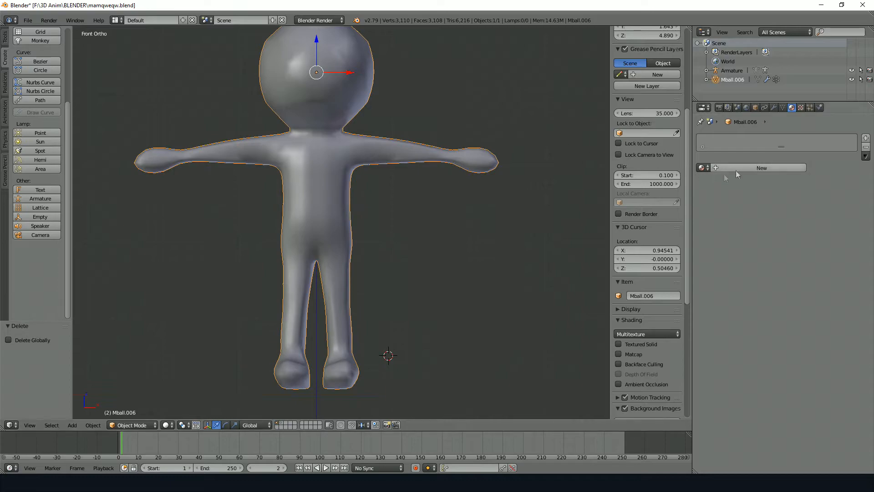
left_click_drag(801, 147, 802, 174)
left_click(702, 186)
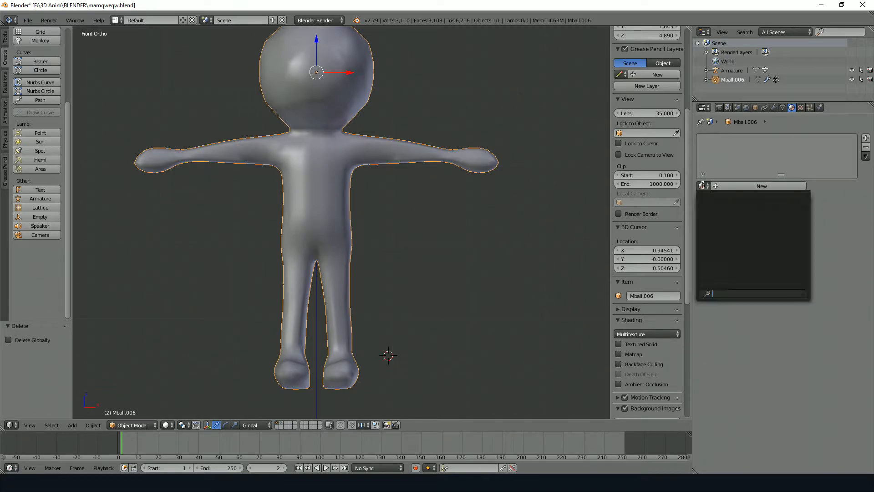
left_click(791, 182)
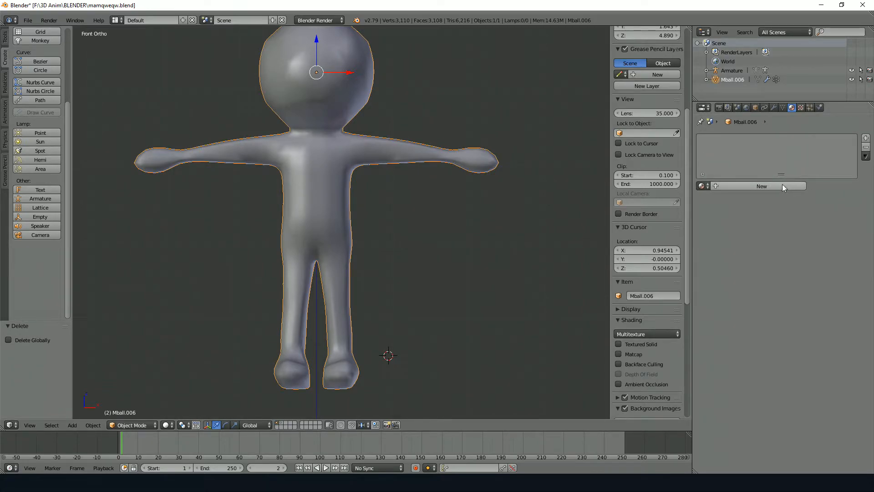
left_click(782, 184)
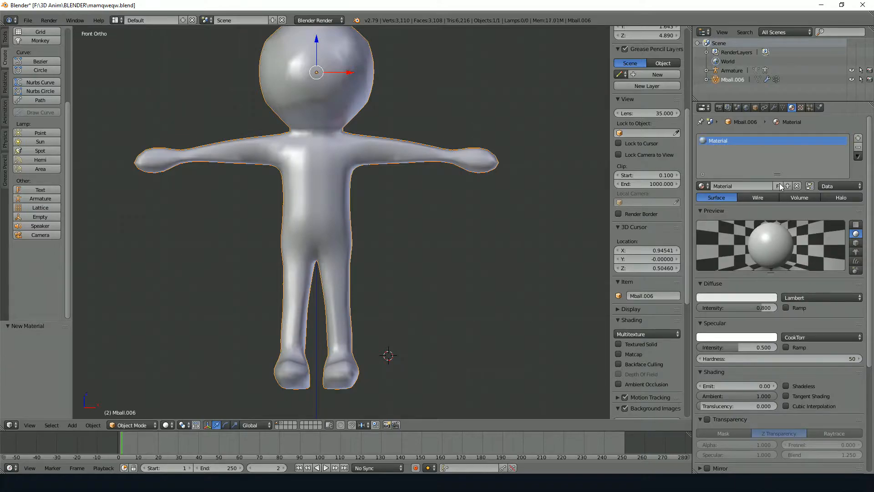
Change the render engine to Cycles Render and show the whole character from the front
left_click(307, 20)
left_click(319, 47)
scroll(344, 62, "up", 3)
middle_click_drag(343, 62, 313, 35)
left_click(314, 20)
left_click(326, 53)
key("KP_1")
scroll(375, 161, "down", 4)
middle_click_drag(376, 161, 344, 219, "shift")
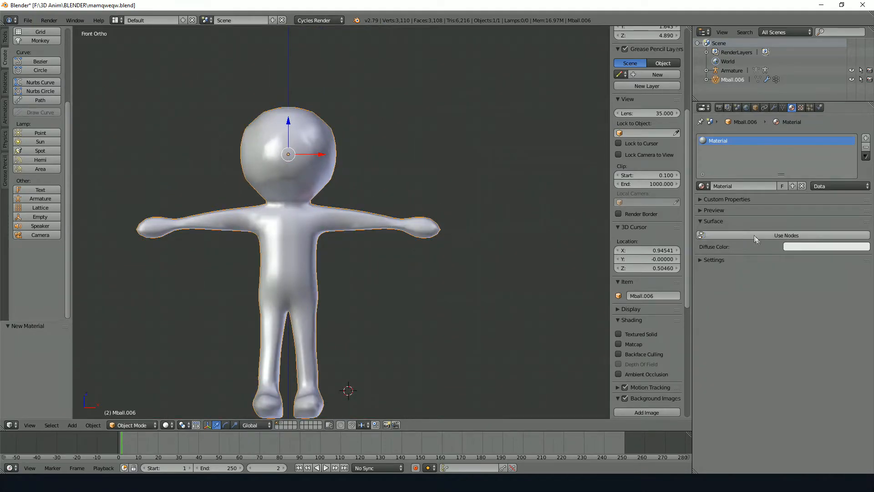
Enable nodes for the body material, give its Diffuse BSDF a bright green colour and rename it Greeen
left_click(778, 235)
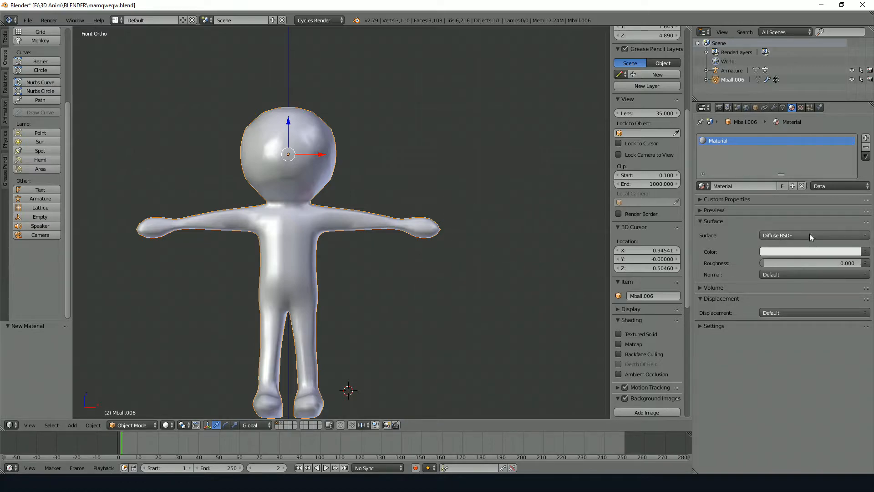
left_click(812, 252)
mouse_move(788, 148)
left_mouse_down()
mouse_move(787, 138)
mouse_move(823, 165)
mouse_move(784, 136)
left_mouse_up()
left_click(733, 186)
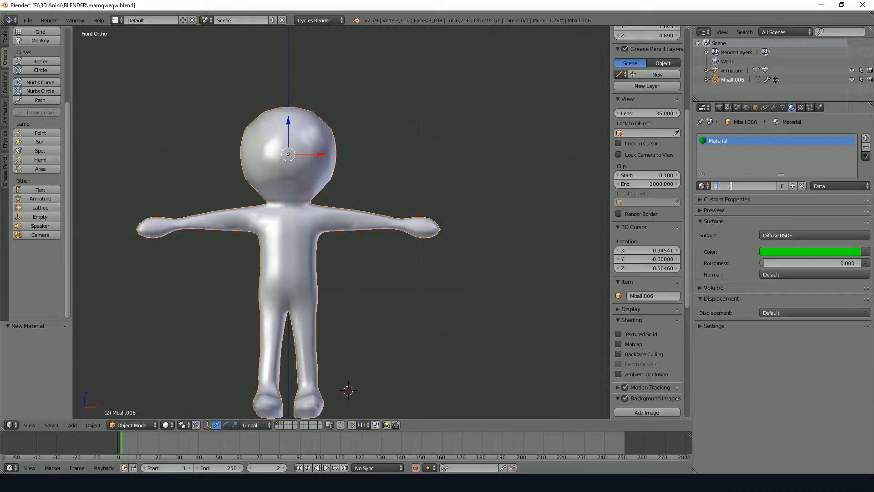
key("Return")
Set the viewport shading to Material and inspect the coloured character from several angles
middle_click_drag(395, 238, 434, 204, "shift")
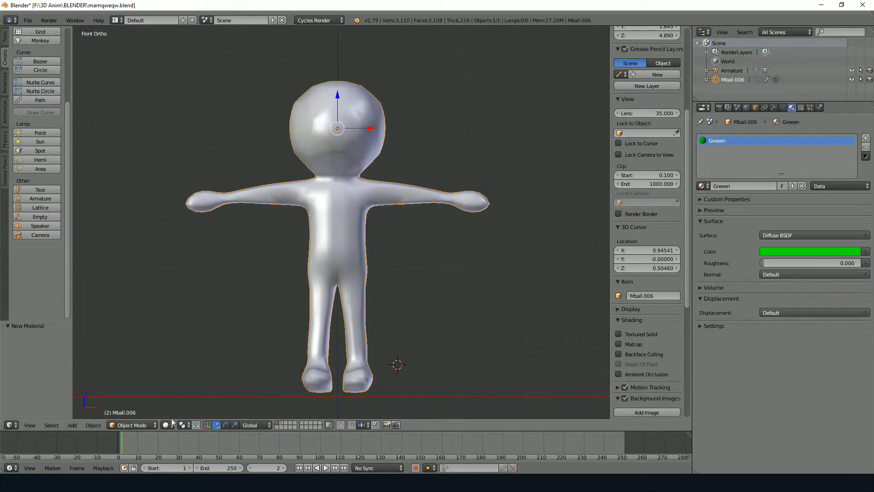
left_click(166, 425)
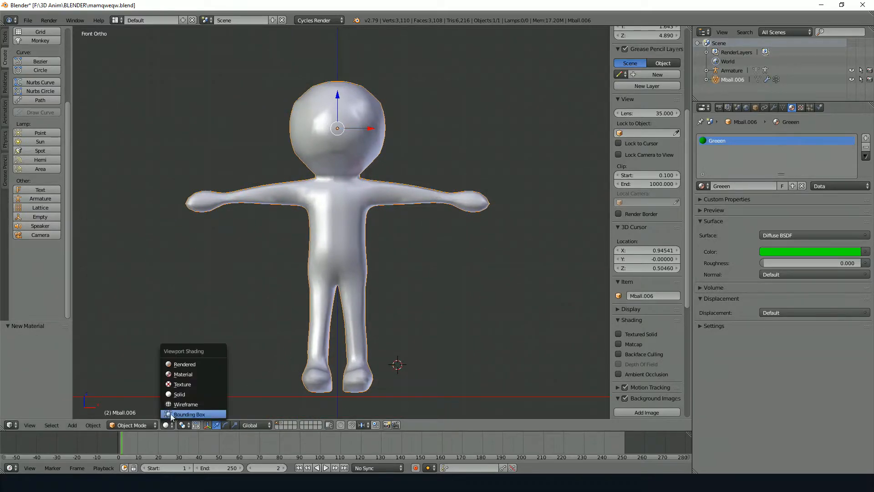
left_click(193, 374)
mouse_move(349, 208)
middle_mouse_down()
mouse_move(413, 218)
mouse_move(336, 222)
middle_mouse_up()
scroll(423, 191, "up", 1)
middle_click_drag(423, 190, 393, 176)
scroll(393, 175, "down", 3)
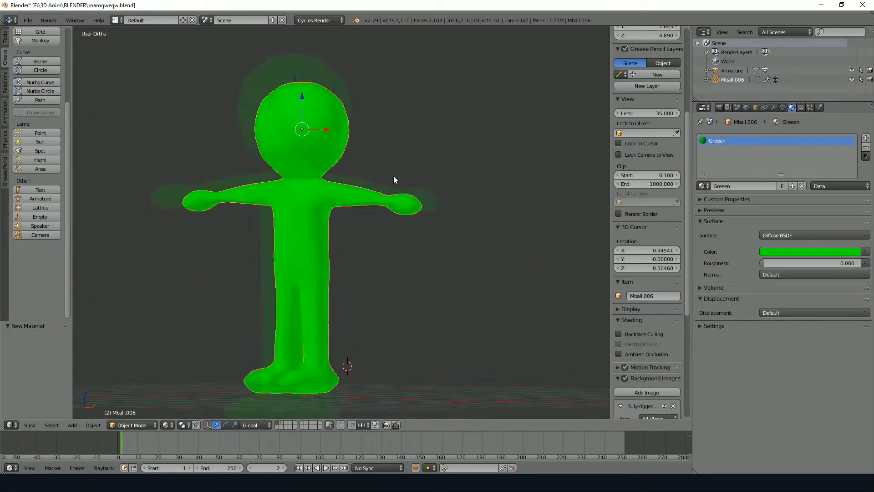
key("KP_1")
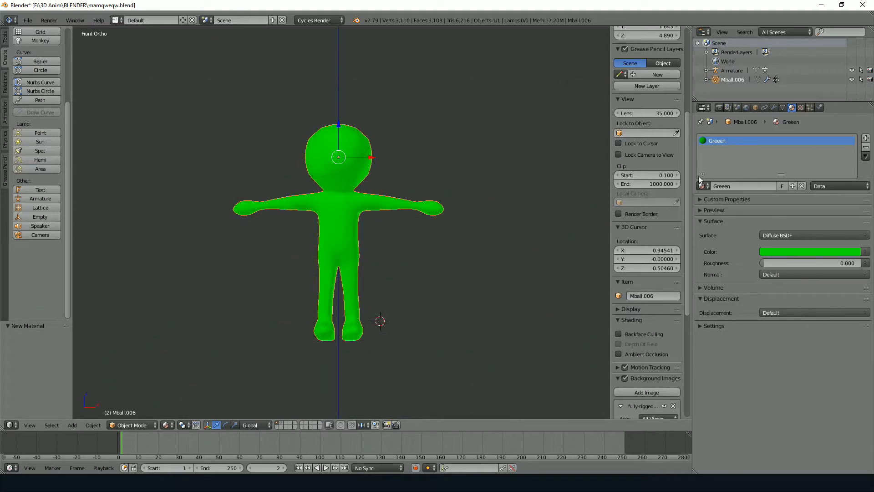
Add a second material slot with a new material named Blue and set its diffuse colour to bright blue
left_click(865, 140)
left_click(702, 188)
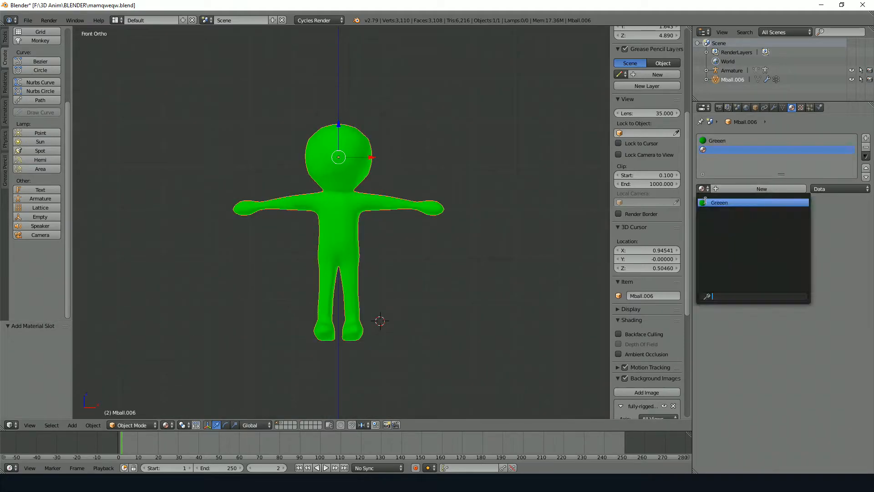
left_click(757, 187)
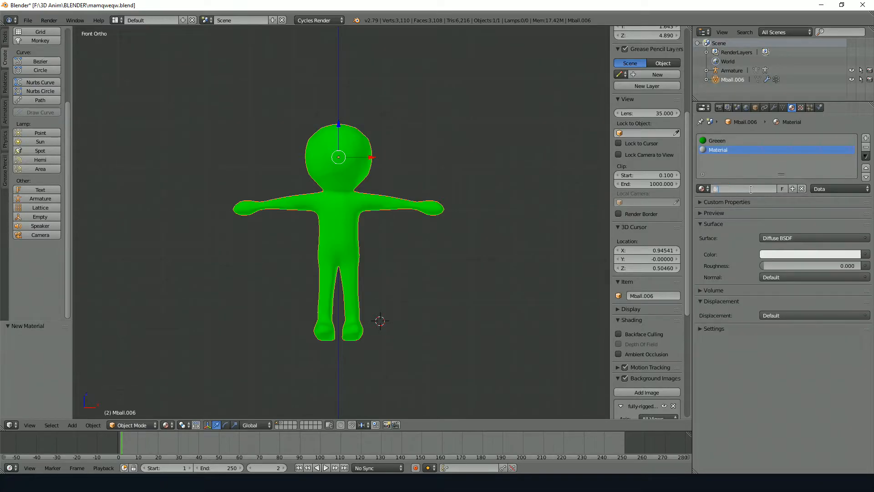
left_click(806, 255)
left_click_drag(819, 138, 827, 128)
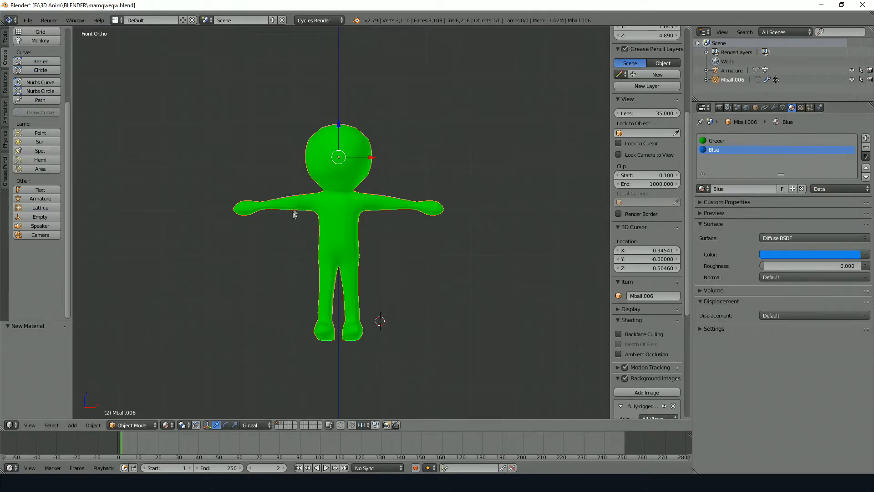
Compare the Greeen and Blue material slots of the body mesh
scroll(347, 177, "up", 3)
middle_click_drag(347, 178, 370, 175)
key("KP_1")
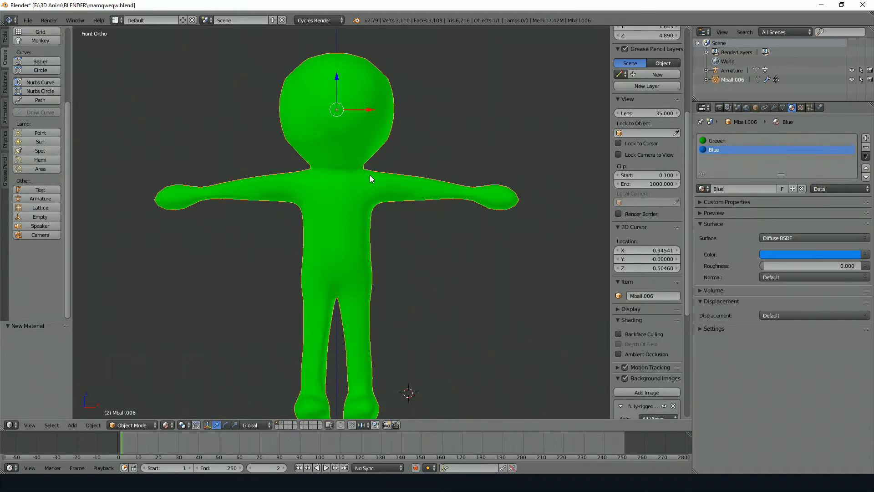
left_click(720, 140)
left_click(718, 150)
left_click(720, 140)
left_click(717, 150)
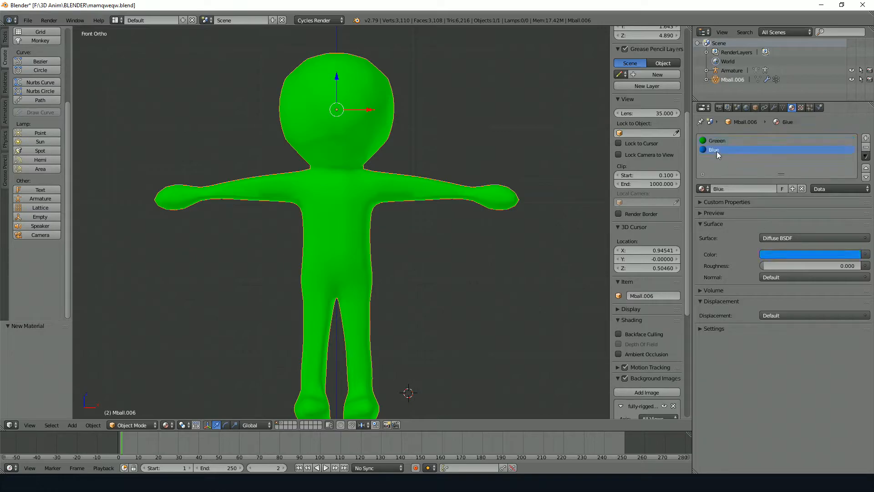
left_click(724, 141)
Enter Edit Mode on the body mesh and select a rectangular patch of faces on the belly
key("Tab")
left_click(715, 150)
left_click(719, 141)
left_click(714, 149)
left_click(719, 140)
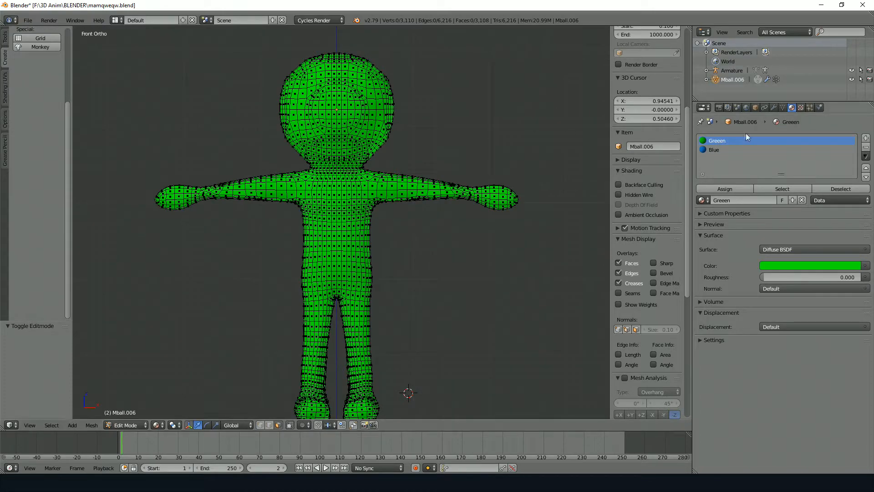
middle_click_drag(354, 258, 374, 194, "shift")
right_click(341, 243)
right_click(356, 188)
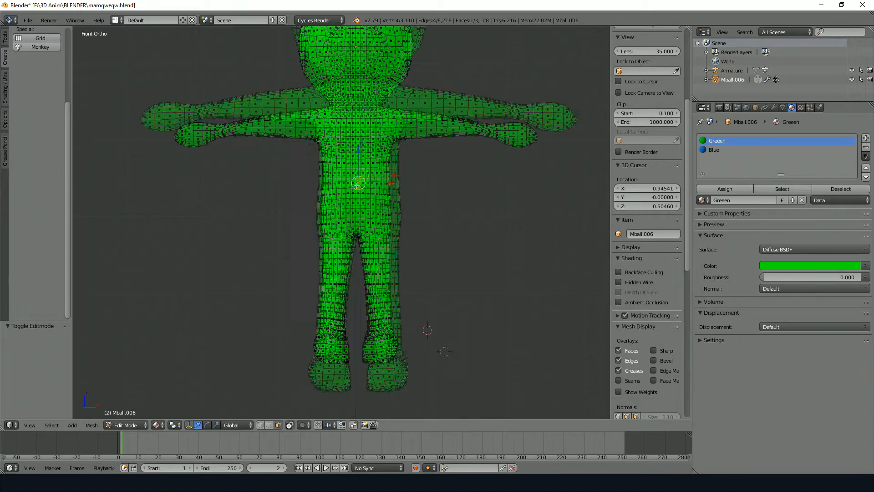
scroll(356, 189, "up", 6)
key("ctrl+KP_Add")
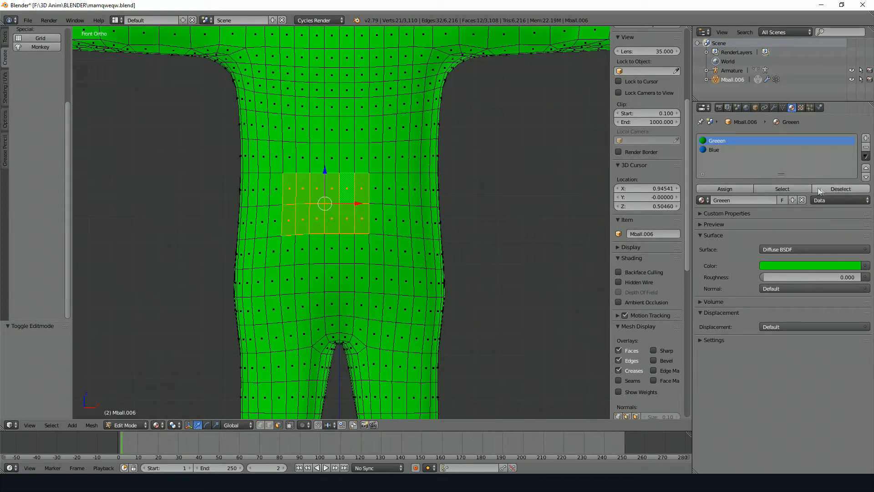
Assign the Blue material to the selected belly faces and inspect the patch in Object Mode
left_click(721, 151)
left_click(725, 189)
key("Tab")
middle_click_drag(438, 152, 368, 165)
Assign the Blue material to a single face on the character's left upper arm and return to Object Mode
key("Tab")
right_click(376, 105)
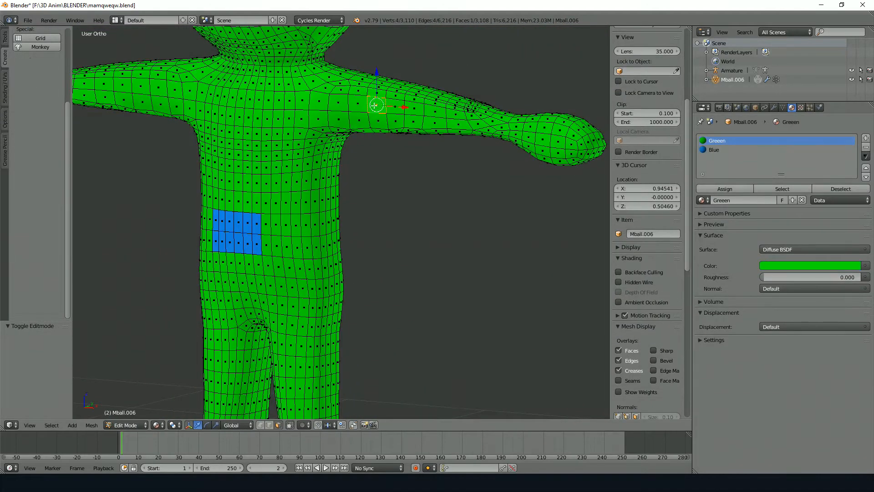
left_click(713, 151)
left_click(724, 189)
middle_click_drag(280, 61, 416, 133, "shift")
key("Tab")
scroll(424, 122, "down", 5)
middle_click_drag(485, 115, 448, 172, "shift")
scroll(333, 349, "down", 3)
scroll(334, 349, "down", 2)
Place the 3D cursor beside the character at about X -4.03, Y -2.73, Z 1.15 and add a cube there
left_click(212, 293)
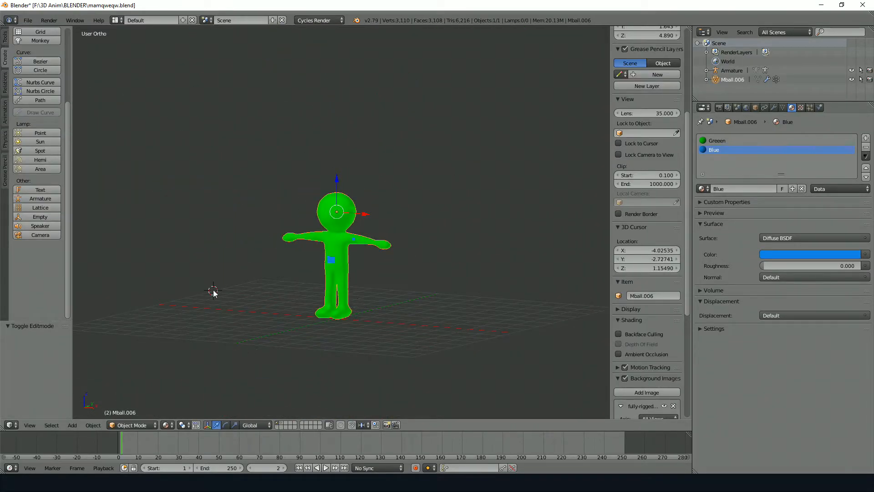
key("shift+a")
left_click(246, 251)
middle_click_drag(246, 250, 338, 225, "shift")
Create a new material named Red on the added cube and set its diffuse colour to a pinkish red
scroll(337, 225, "up", 2)
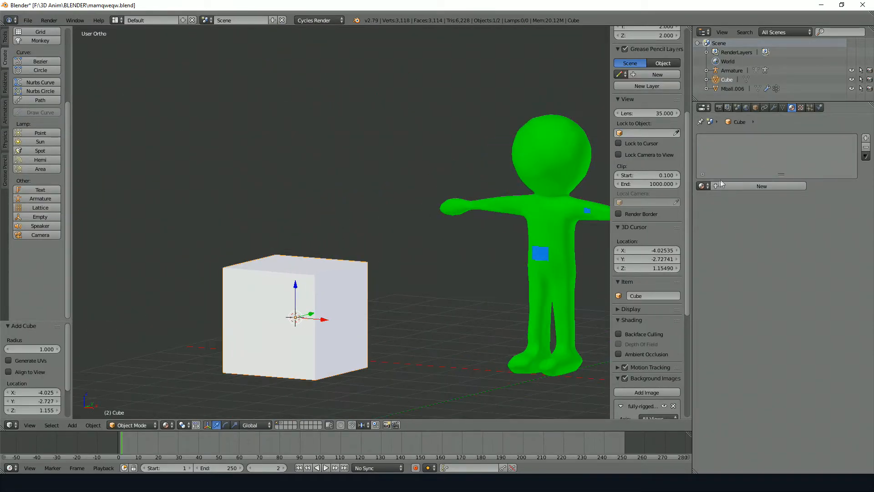
left_click(703, 185)
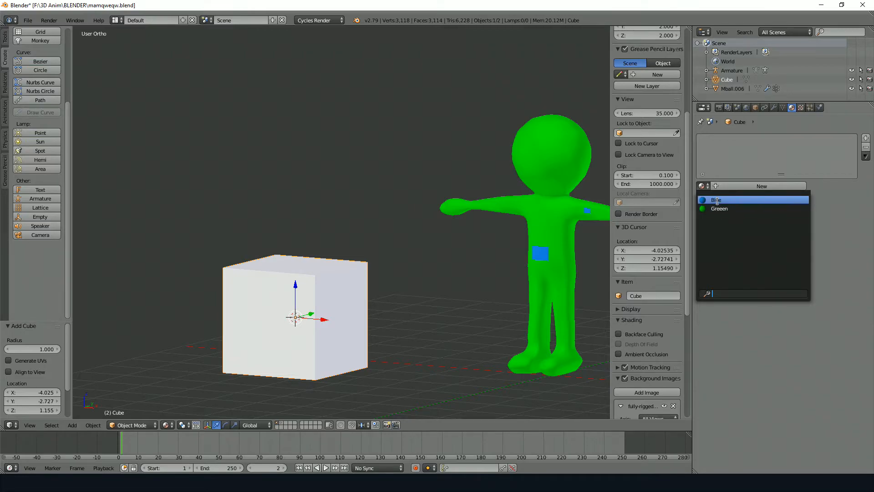
left_click(774, 186)
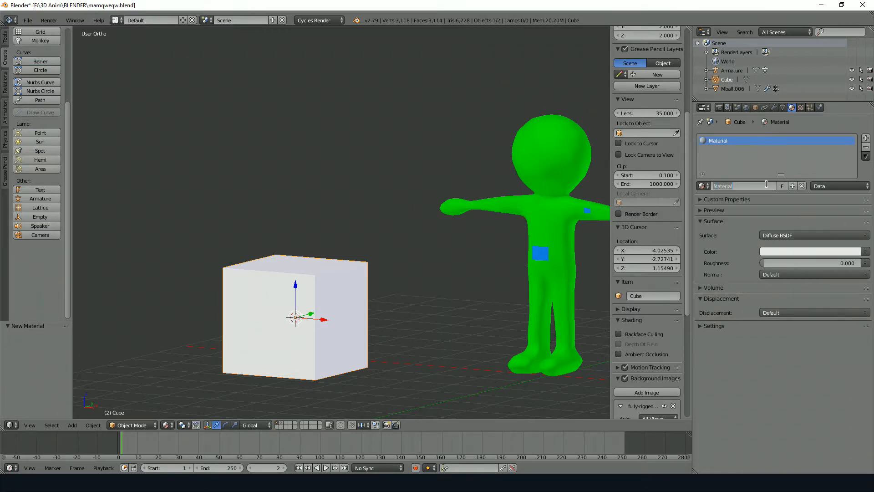
left_click(791, 251)
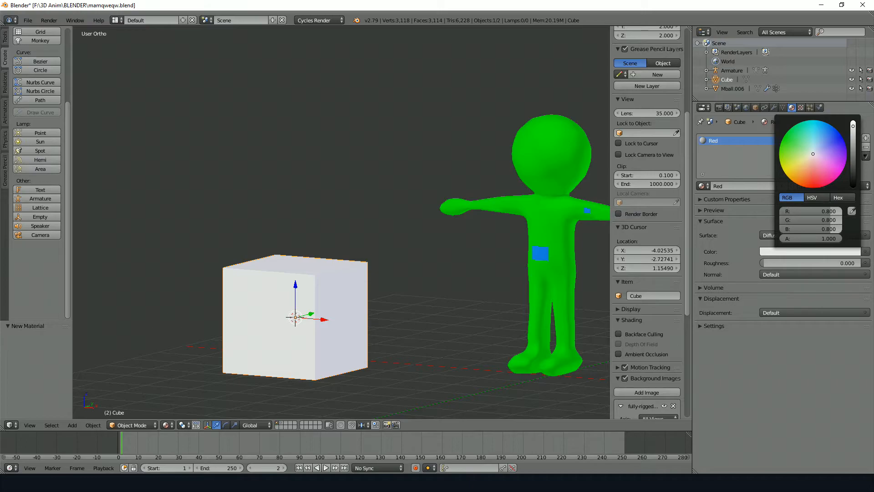
left_click(833, 157)
Select the cube's front face in Edit Mode, add a material slot holding the existing Blue material and assign it to that face
key("Tab")
right_click(314, 296)
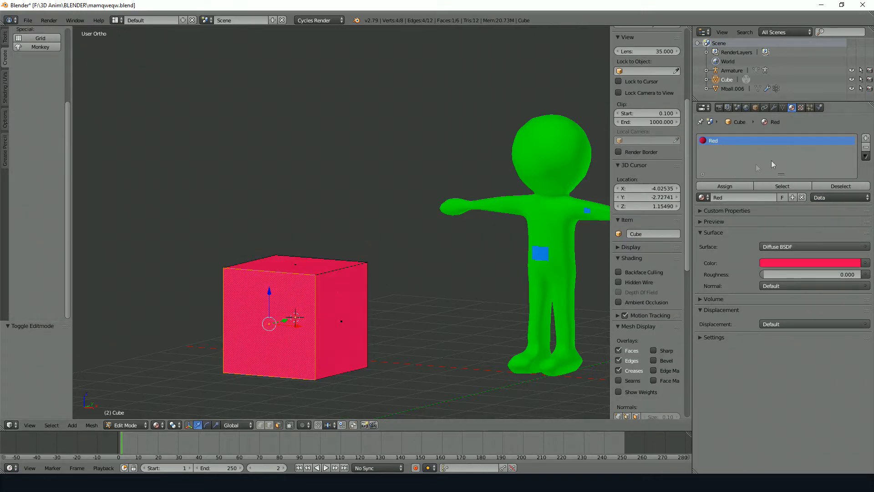
left_click(866, 138)
left_click(703, 200)
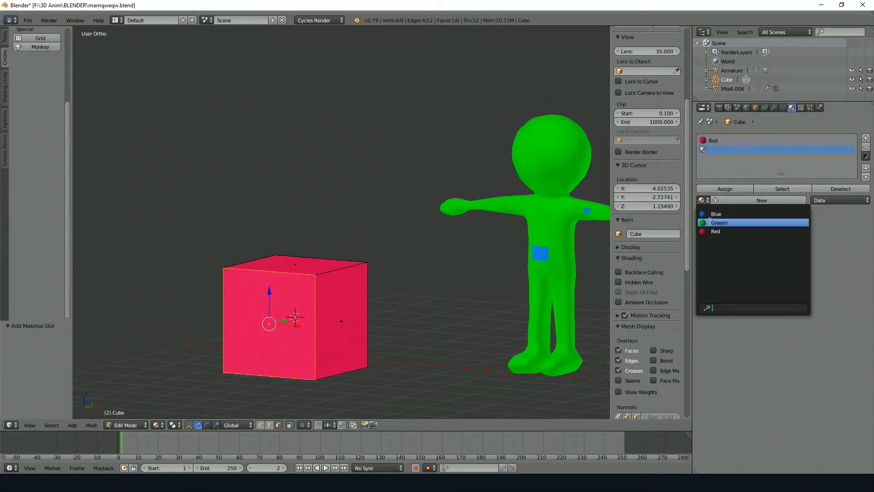
left_click(719, 210)
left_click(735, 192)
Assign the existing Greeen material, in a third slot, to the cube's adjacent side face and return to Object Mode
right_click(362, 275)
middle_click_drag(363, 274, 348, 281)
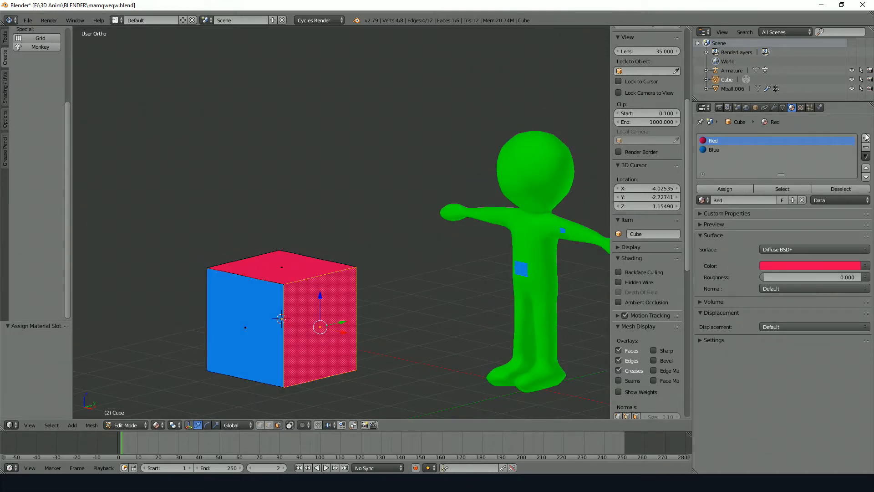
left_click(866, 139)
left_click(703, 200)
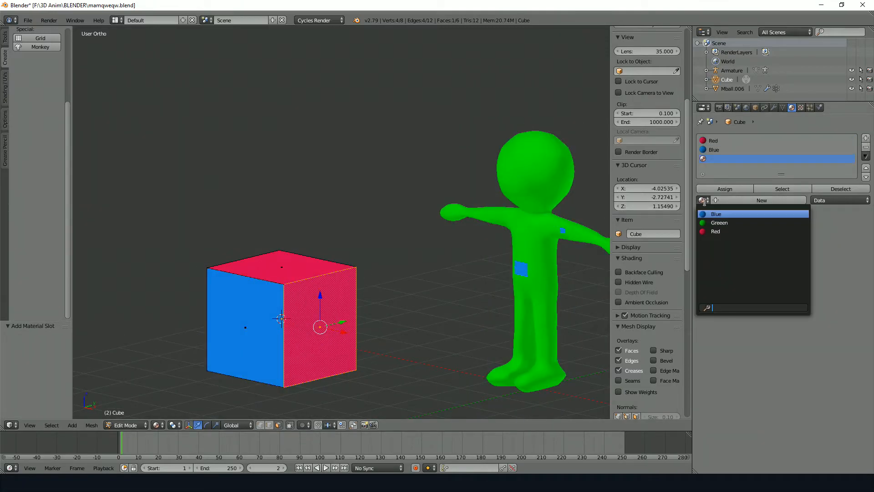
left_click(724, 222)
left_click(725, 188)
key("Tab")
middle_click_drag(283, 229, 380, 172)
scroll(369, 198, "up", 3)
Open Sample.blend from the recent folder 1. Creating Forest Scene With Animal
left_click(28, 20)
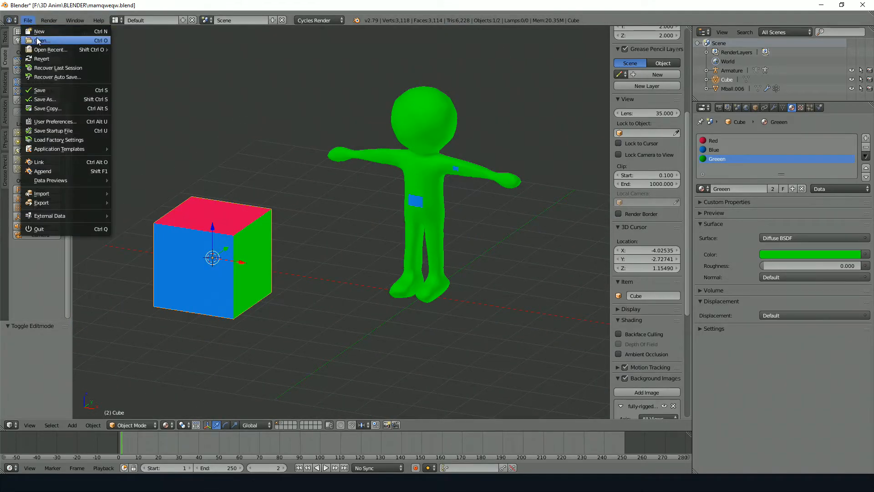
left_click(37, 37)
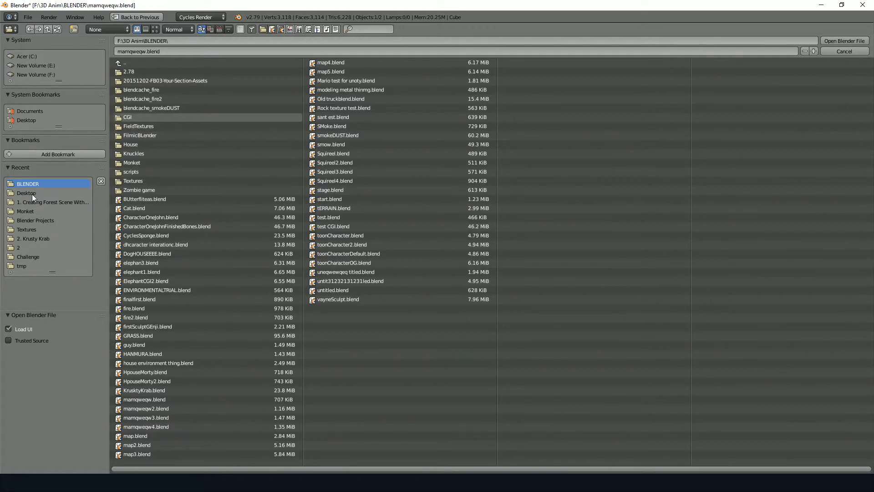
left_click(33, 202)
left_click(191, 72)
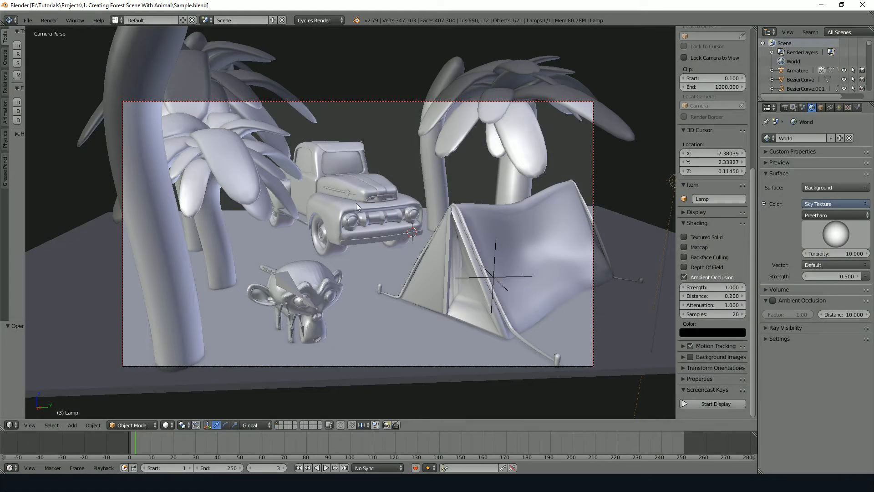
Compare the forest scene in Rendered and Solid shading, from the camera and from a free viewpoint
key("shift+z")
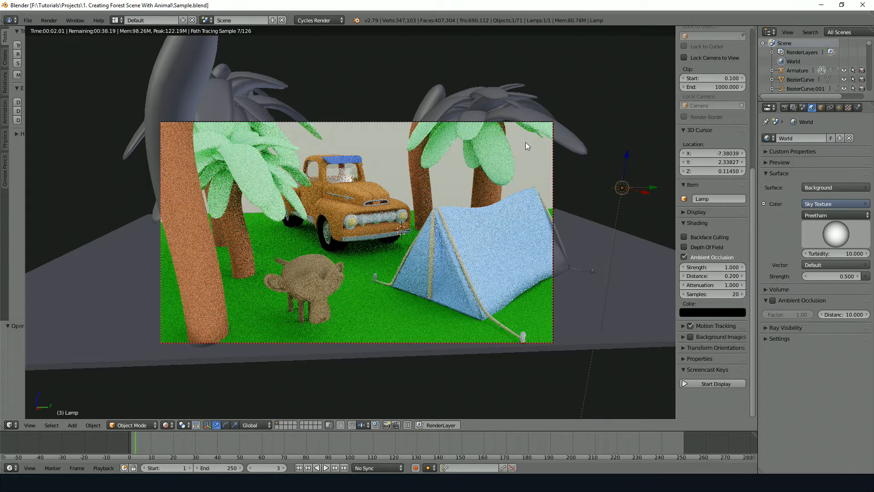
key("shift+z")
middle_click_drag(443, 175, 336, 203)
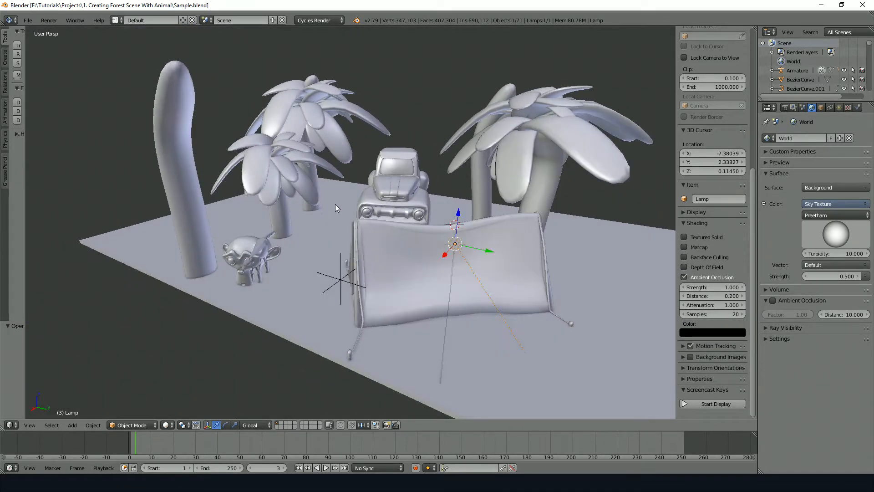
key("KP_0")
key("shift+z")
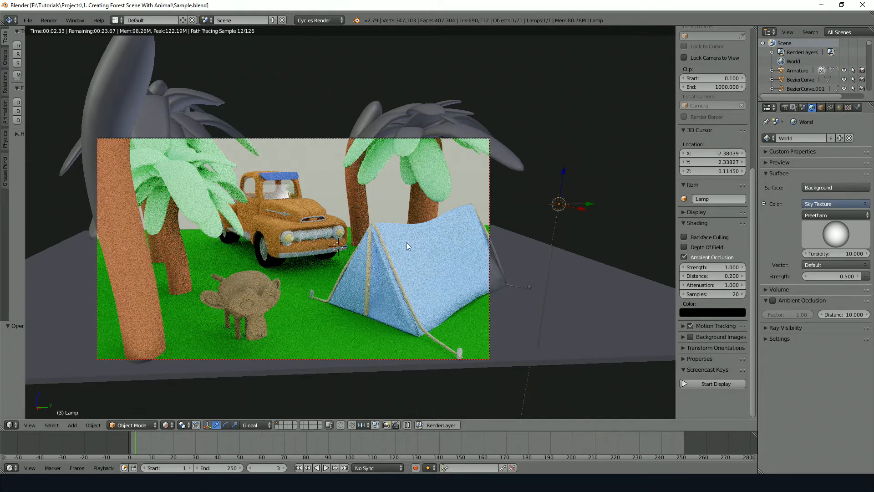
key("shift+z")
Select the head bone of the monkey animal's armature and try rotating it about the global Z axis
mouse_move(268, 293)
middle_mouse_down()
mouse_move(243, 297)
mouse_move(273, 273)
middle_mouse_up()
scroll(230, 280, "up", 5)
scroll(223, 272, "up", 3)
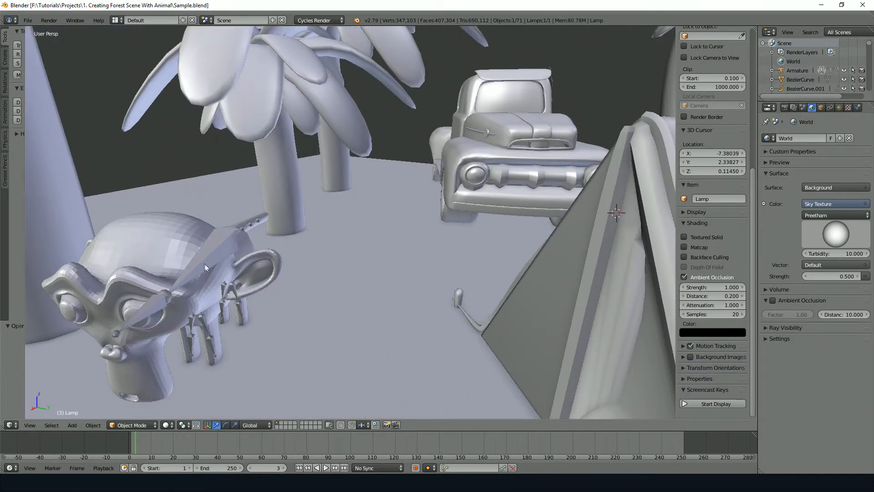
right_click_drag(204, 264, 244, 256)
right_click(237, 256)
right_click(156, 306)
key("r")
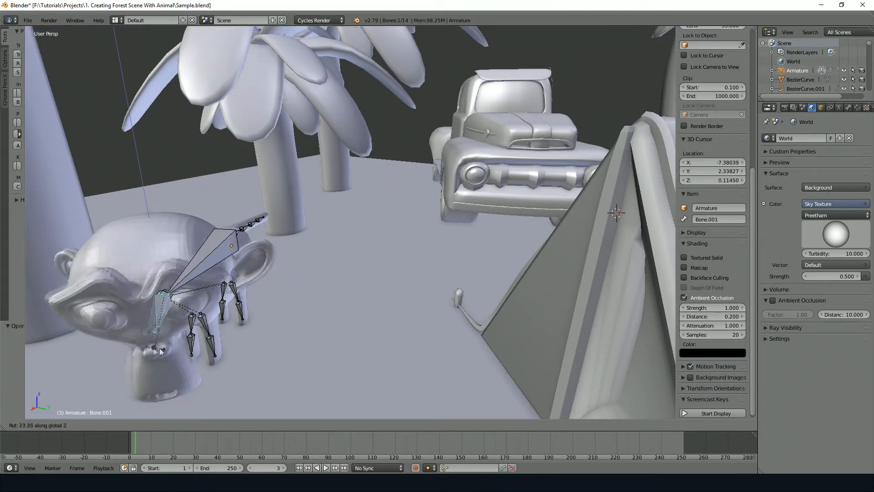
right_click(98, 347)
scroll(391, 198, "down", 8)
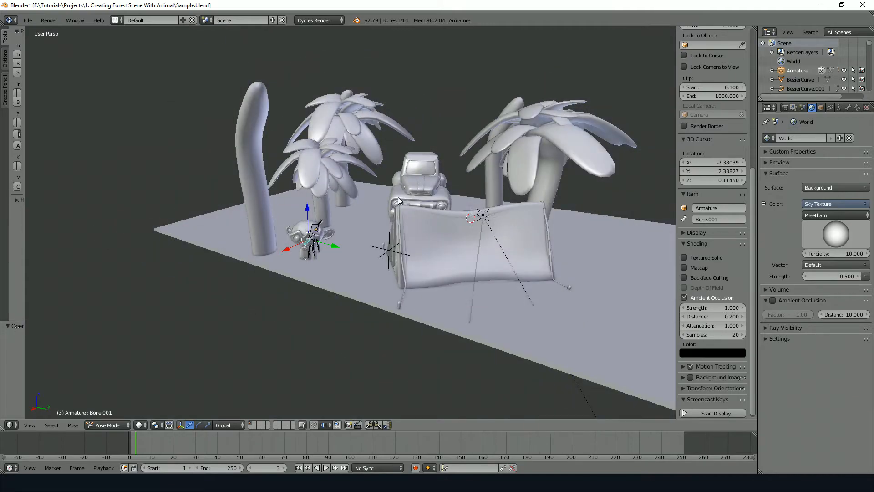
Return to the camera view and try the monkey's head bone rotation about global Z from there
key("KP_0")
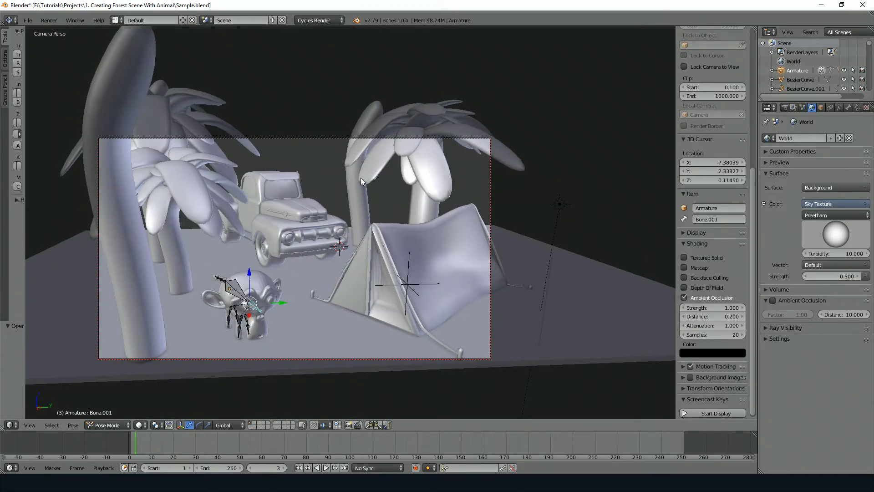
middle_click_drag(360, 177, 477, 163, "shift")
right_click(409, 198)
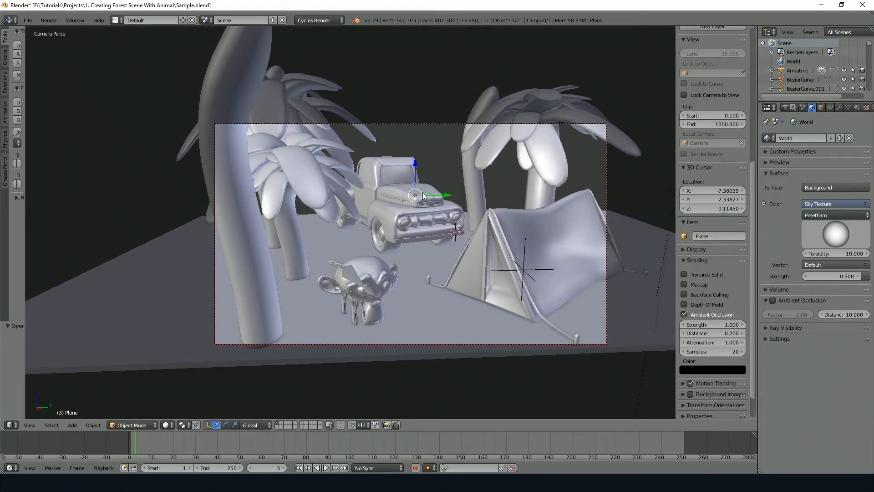
scroll(351, 291, "up", 6)
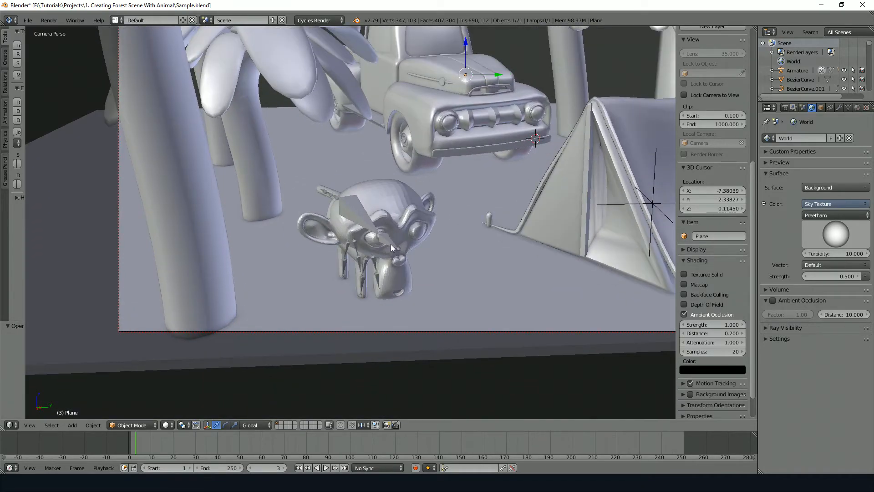
right_click(374, 260)
key("r")
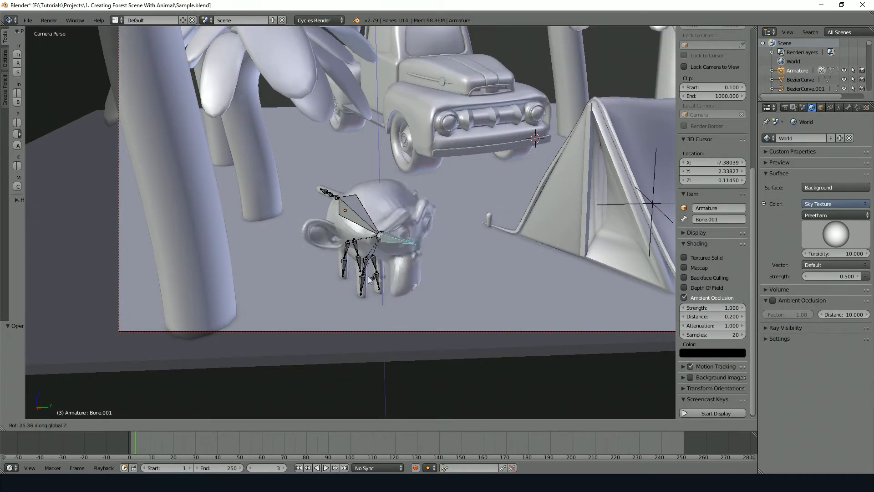
key("Escape")
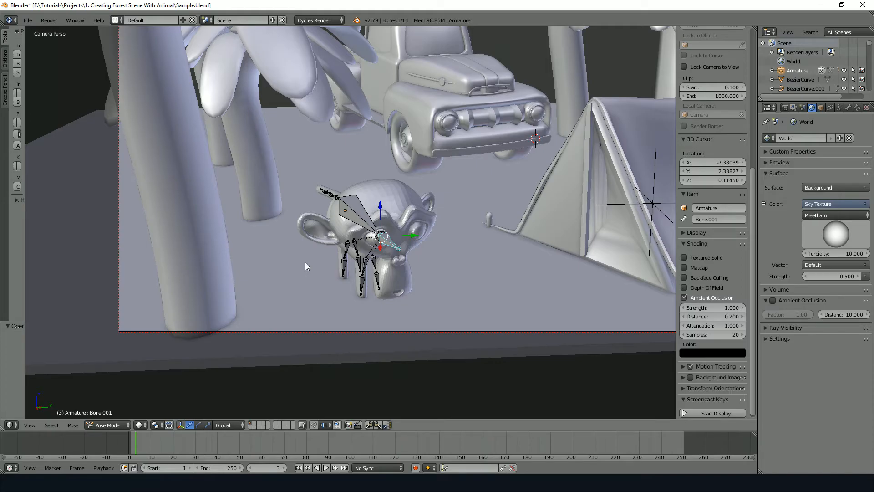
Dismiss the Java update notification, try another Z rotation on the monkey's rig and pick the bone at the tail's end
middle_click_drag(305, 262, 523, 255)
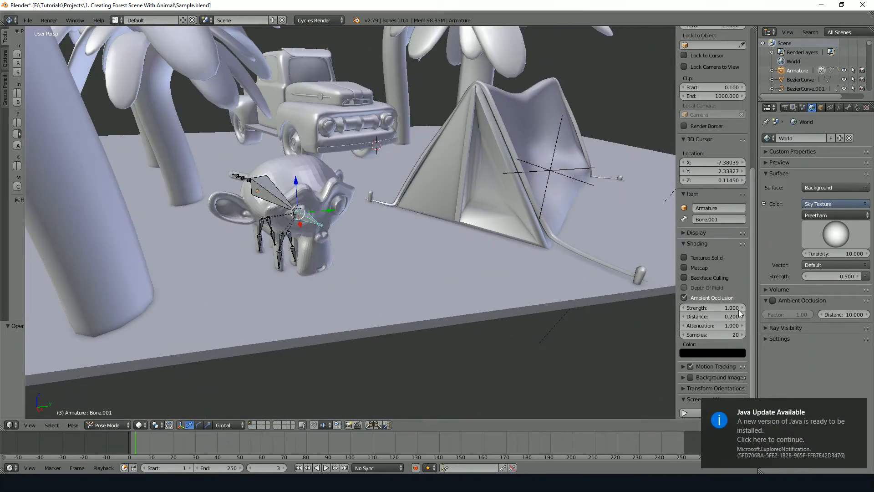
left_click(858, 404)
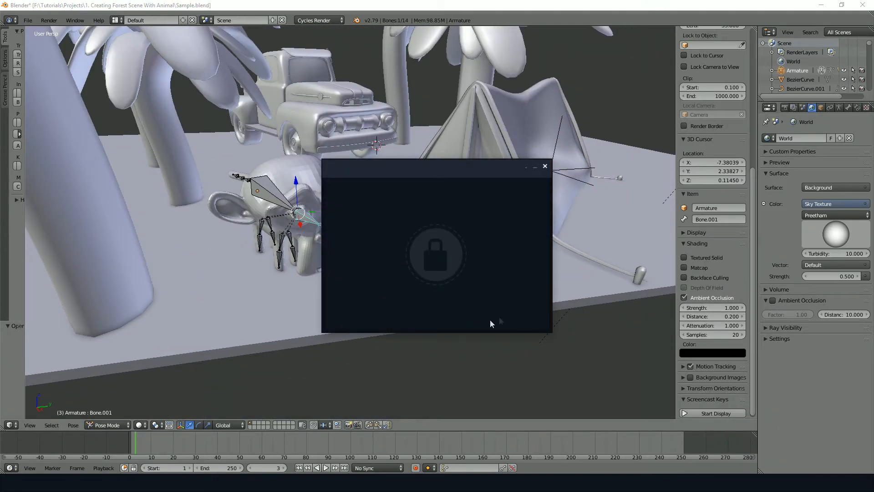
middle_click_drag(409, 216, 327, 234)
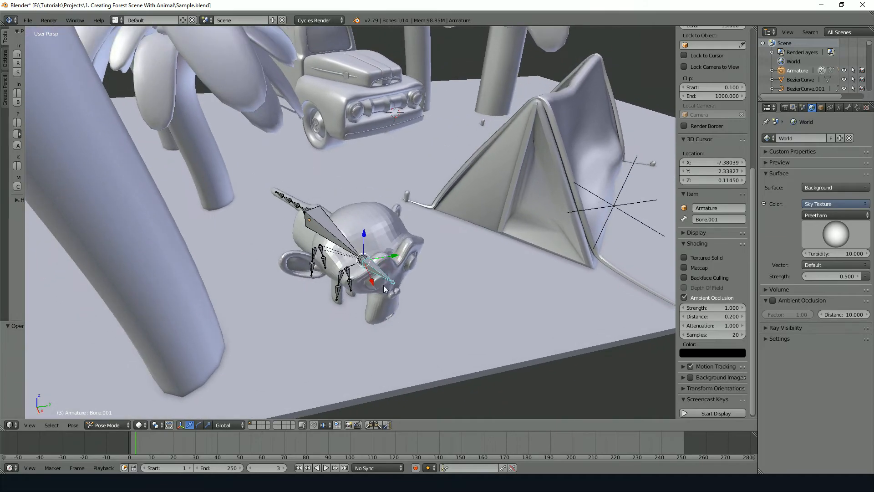
right_click(327, 234)
key("r")
key("z")
right_click(282, 194)
Preview the scene through the camera in Rendered shading, examining the truck up close
mouse_move(381, 134)
middle_mouse_down()
mouse_move(341, 150)
mouse_move(270, 232)
middle_mouse_up()
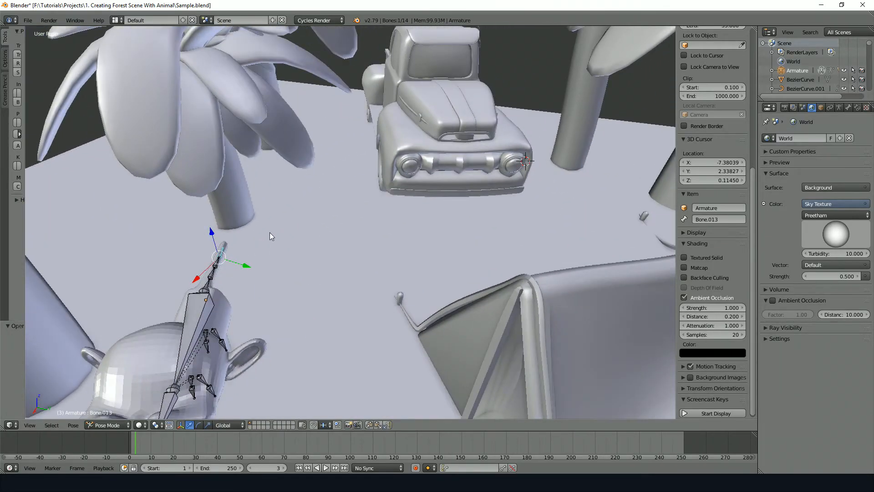
key("KP_0")
scroll(286, 209, "down", 3)
key("shift+z")
middle_click_drag(357, 132, 338, 196, "shift")
scroll(338, 197, "up", 2)
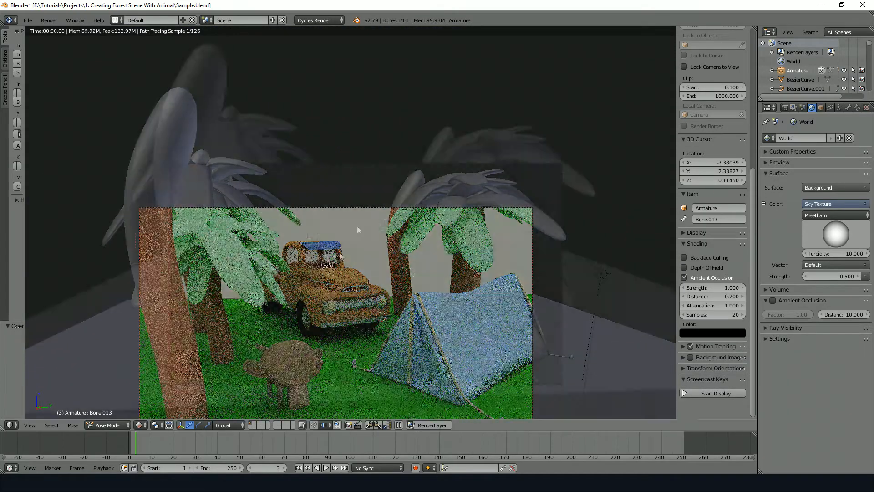
middle_click_drag(327, 252, 360, 205, "shift")
scroll(360, 205, "up", 3)
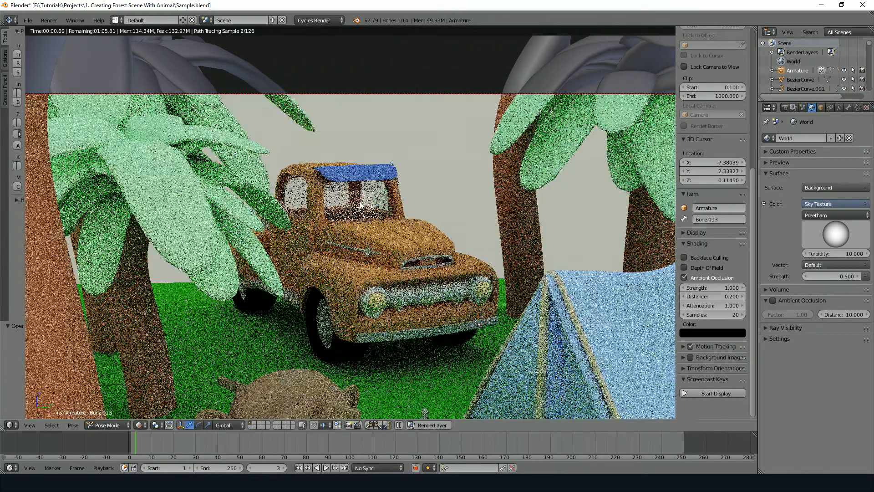
Select the truck's windshield in Object Mode and examine the Transparent and Glossy BSDF settings of its Glass material
key("shift+z")
key("ctrl+Tab")
right_click(360, 204)
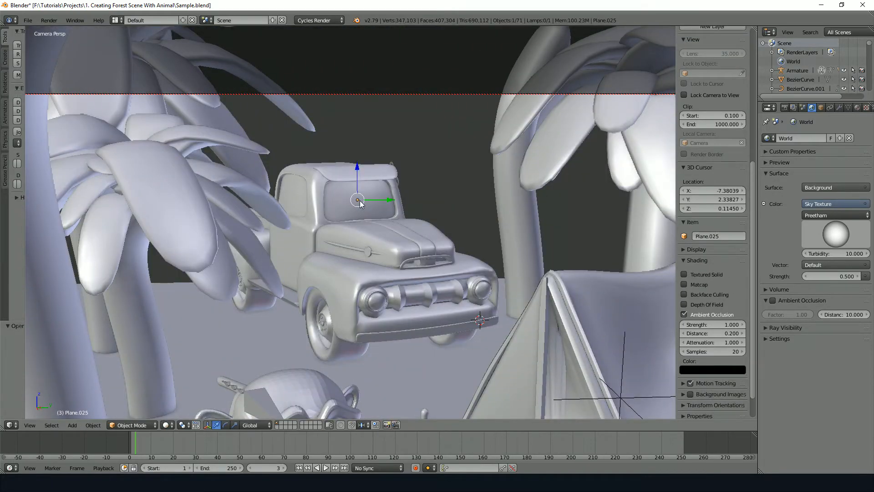
left_click(856, 108)
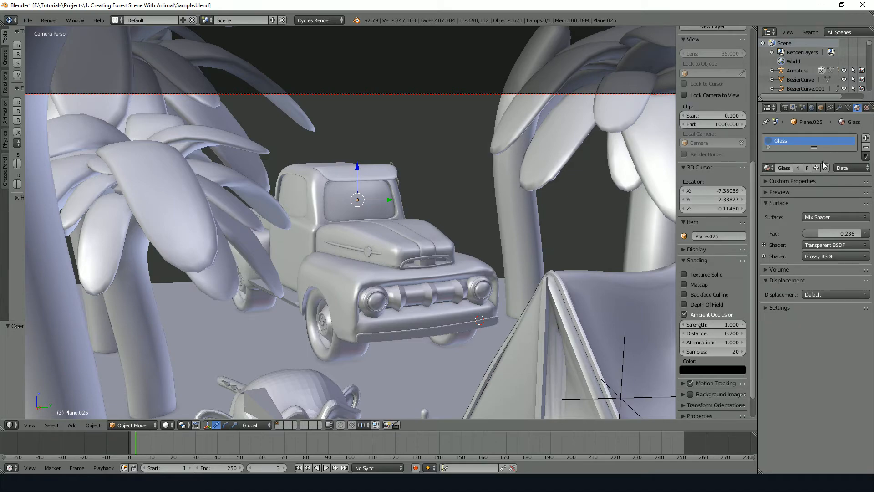
left_click(764, 245)
left_click(764, 267)
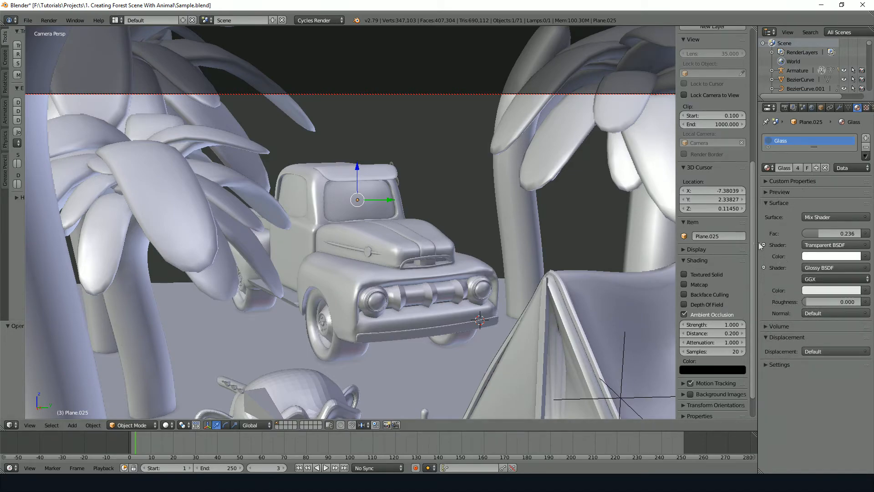
left_click(764, 246)
left_click(765, 255)
Review the whole forest scene as a Cycles rendered preview and return to Solid shading
key("shift+z")
scroll(409, 220, "down", 5)
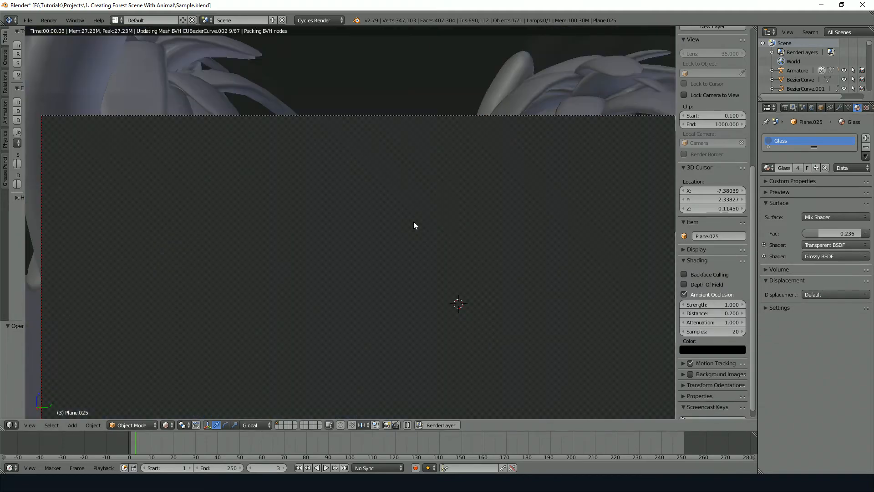
middle_click_drag(408, 218, 437, 177, "shift")
scroll(446, 188, "up", 1)
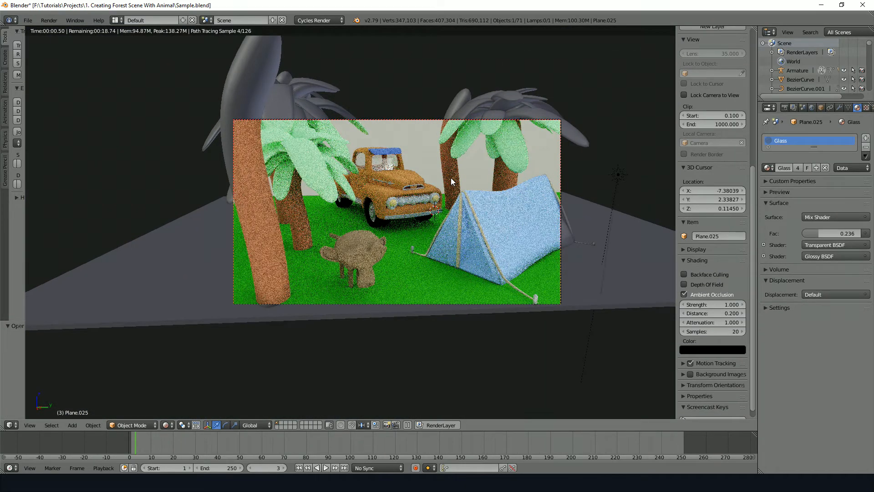
middle_click_drag(447, 155, 402, 171, "shift")
scroll(430, 183, "up", 2)
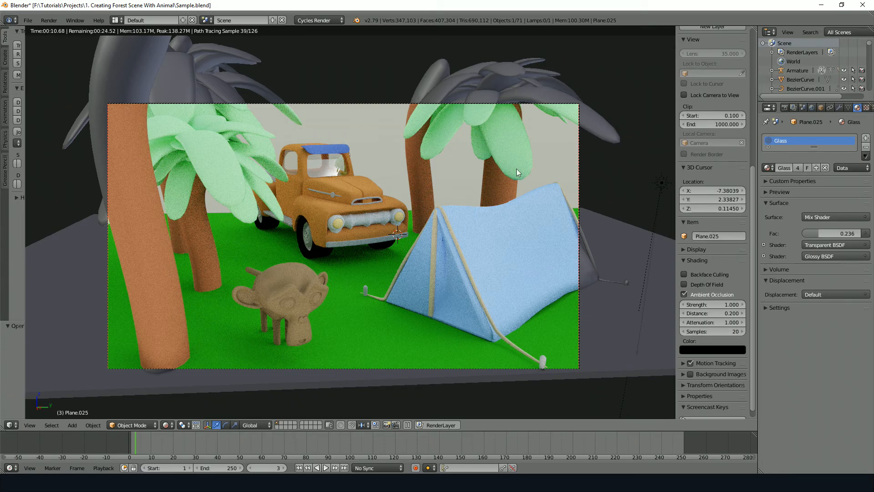
key("shift+z")
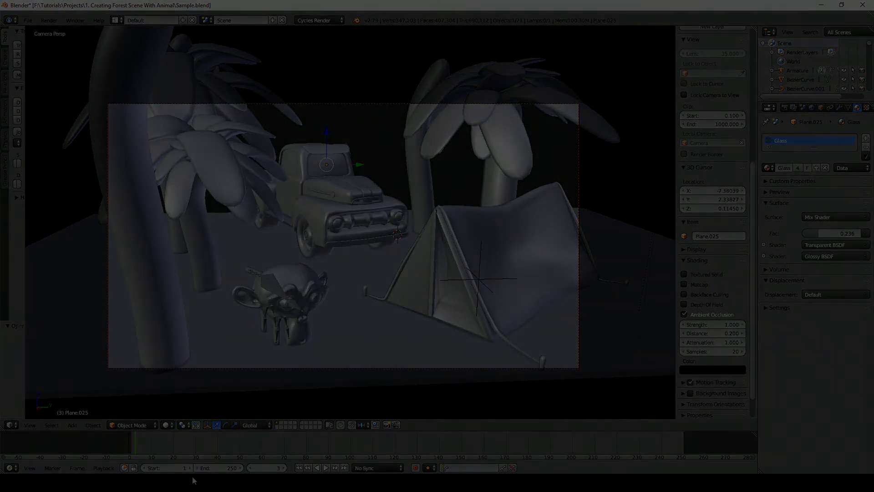